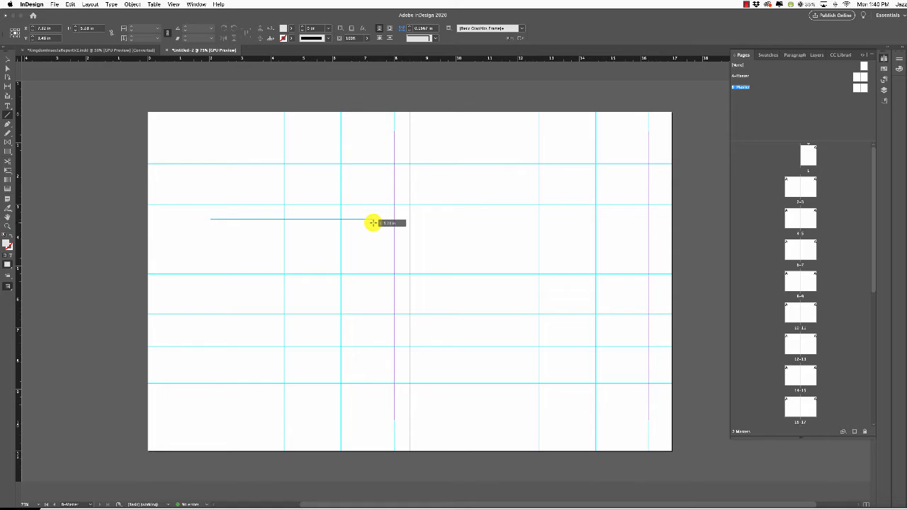
# - Draw a horizontal line on the left page of B-Master and set its length to 7.25 in
pyautogui.moveTo(372, 223); pyautogui.dragTo(387, 221)
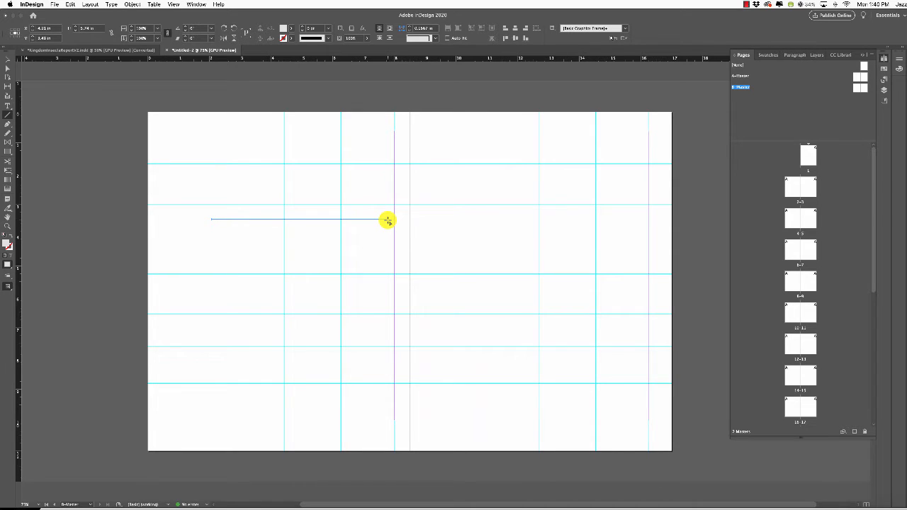
pyautogui.click(87, 29)
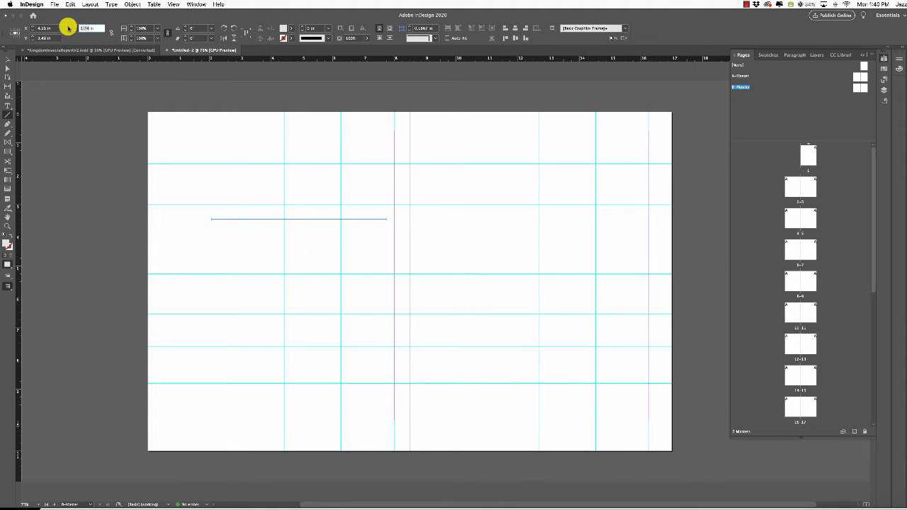
pyautogui.write('7 in')
pyautogui.press('Return')
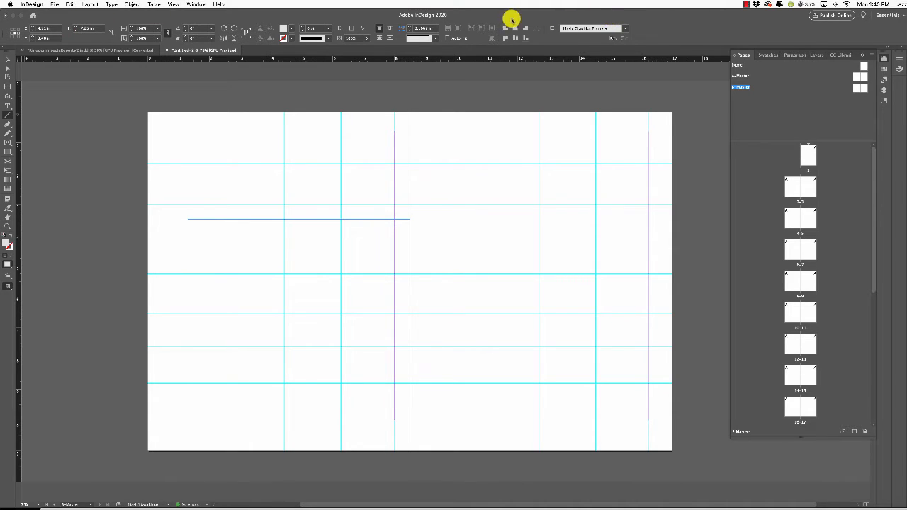
# - Give the line a 0.5 pt stroke and remove its fill
pyautogui.click(195, 5)
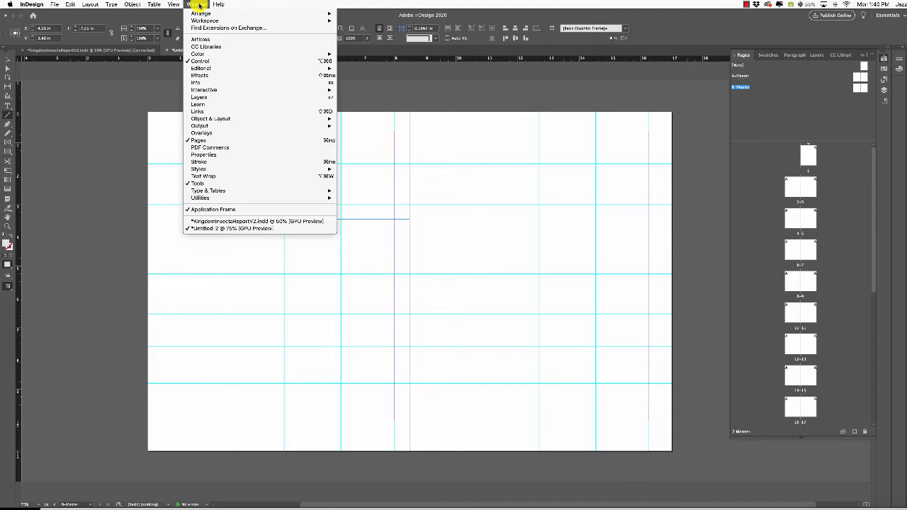
pyautogui.click(224, 163)
pyautogui.click(857, 66)
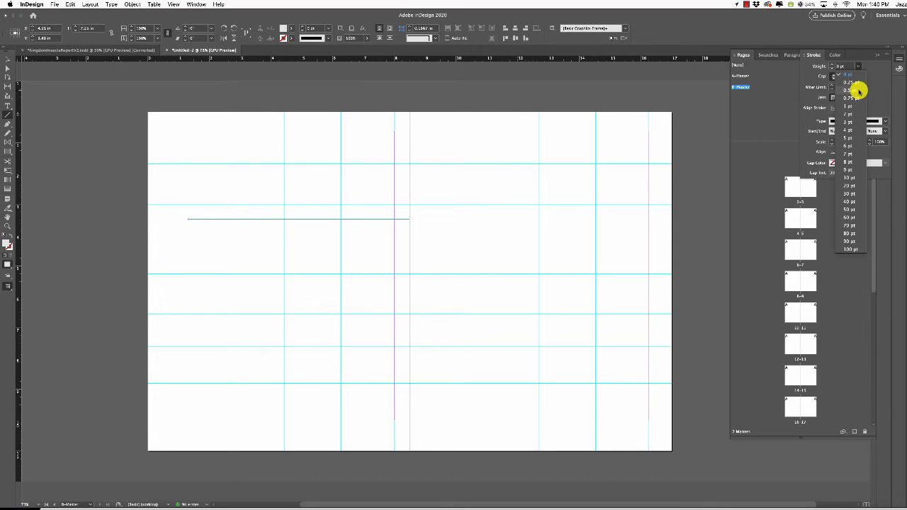
pyautogui.click(857, 90)
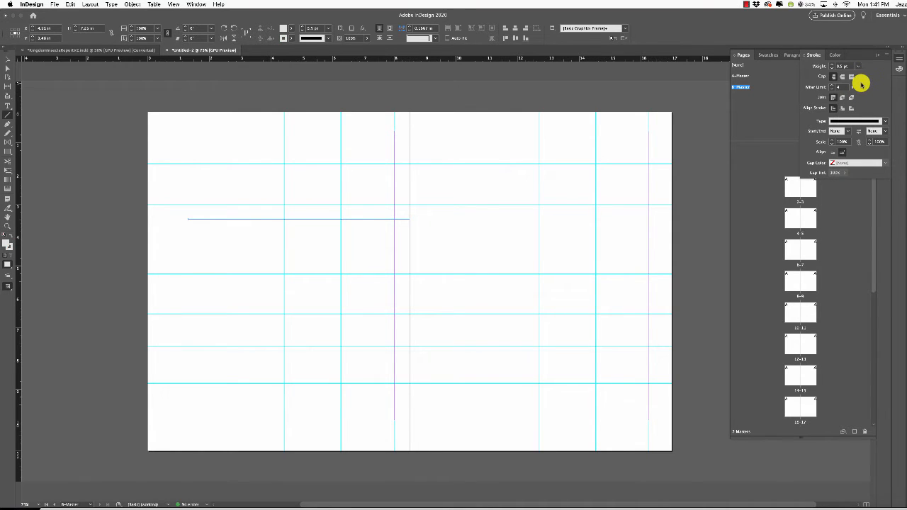
pyautogui.click(834, 54)
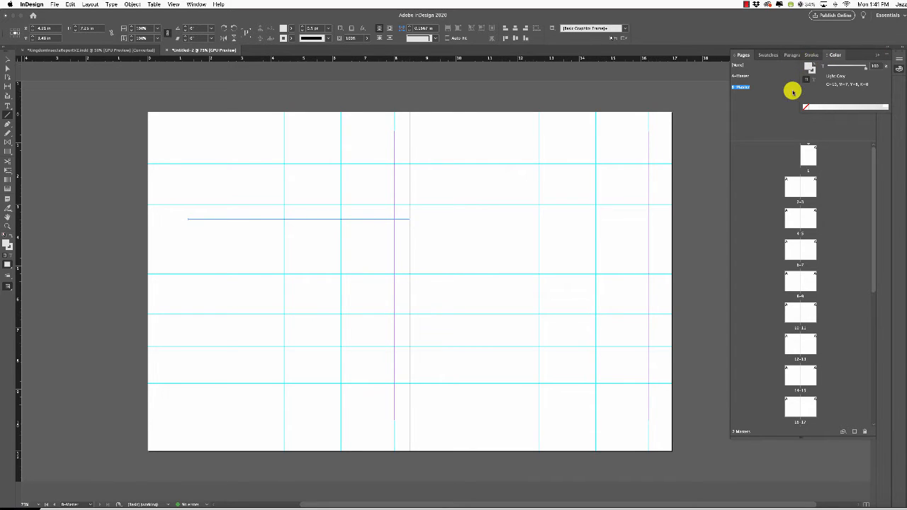
pyautogui.click(805, 107)
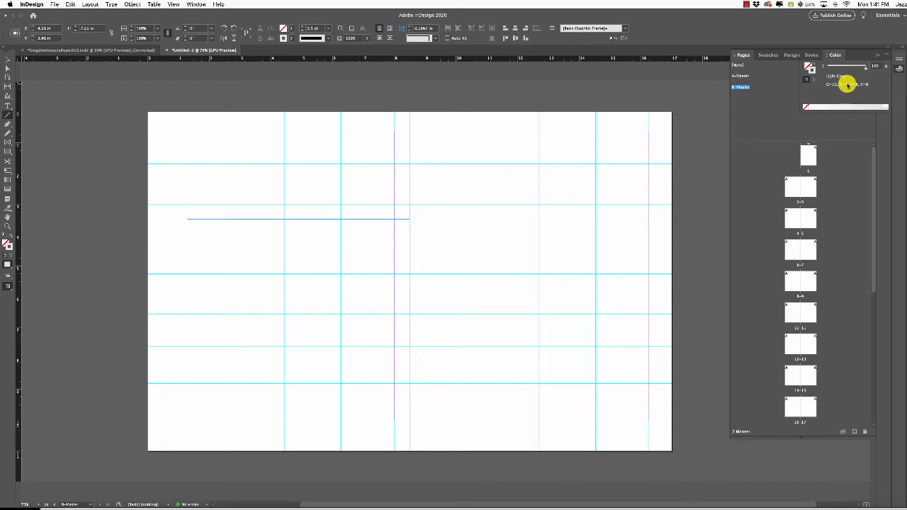
# - Move the line to the foot of the left page between the margins, at X 4.375 in, and set its Y position to 10.25 in
pyautogui.click(8, 59)
pyautogui.click(8, 117)
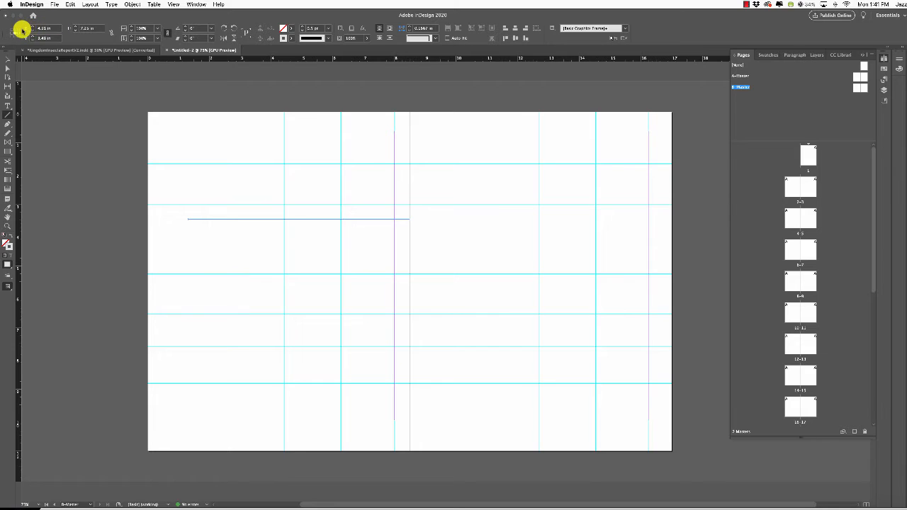
pyautogui.click(50, 28)
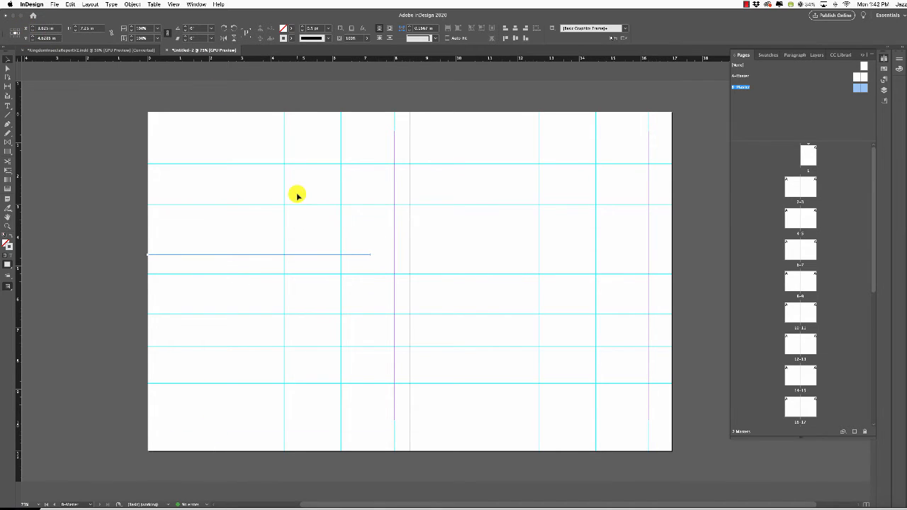
pyautogui.moveTo(305, 257); pyautogui.dragTo(330, 430)
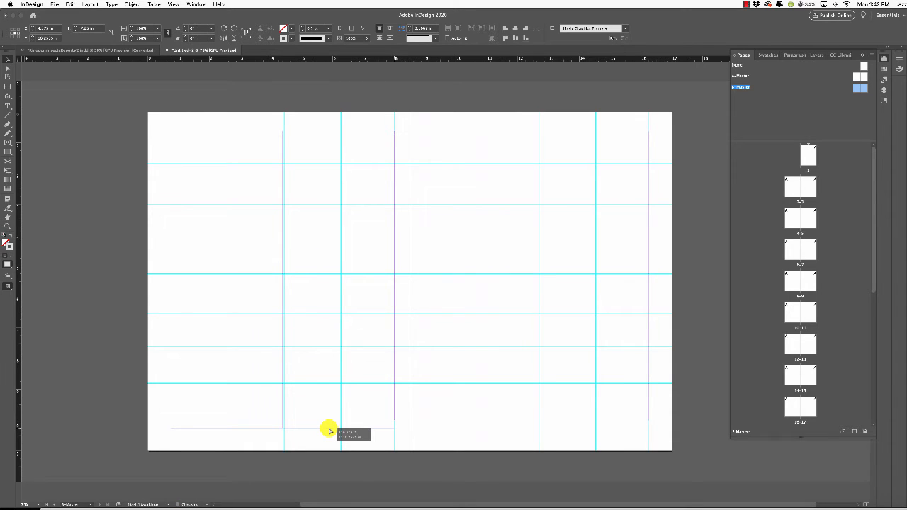
pyautogui.moveTo(330, 430); pyautogui.dragTo(329, 428)
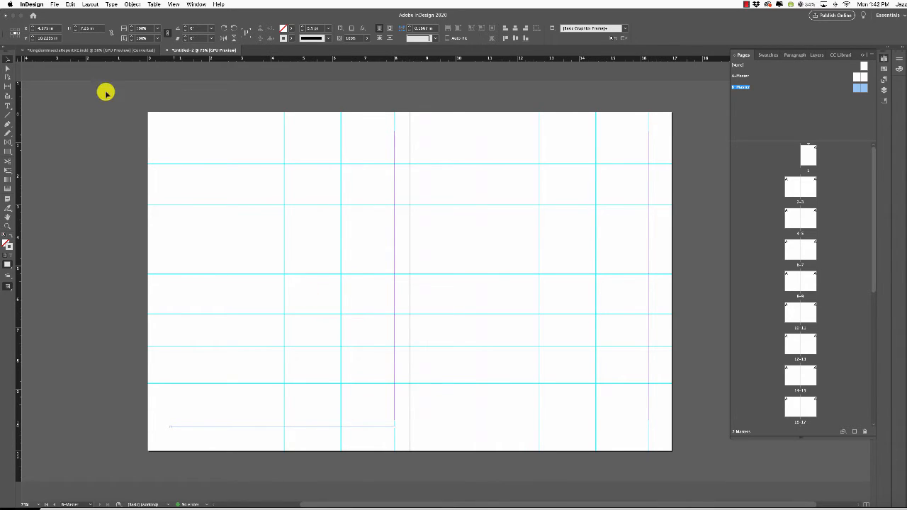
pyautogui.click(45, 37)
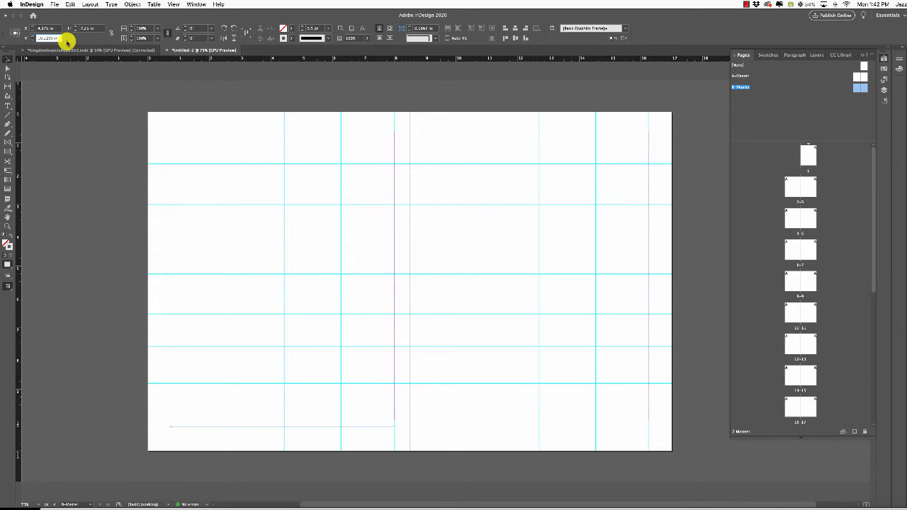
pyautogui.press('BackSpace')
pyautogui.press('Tab')
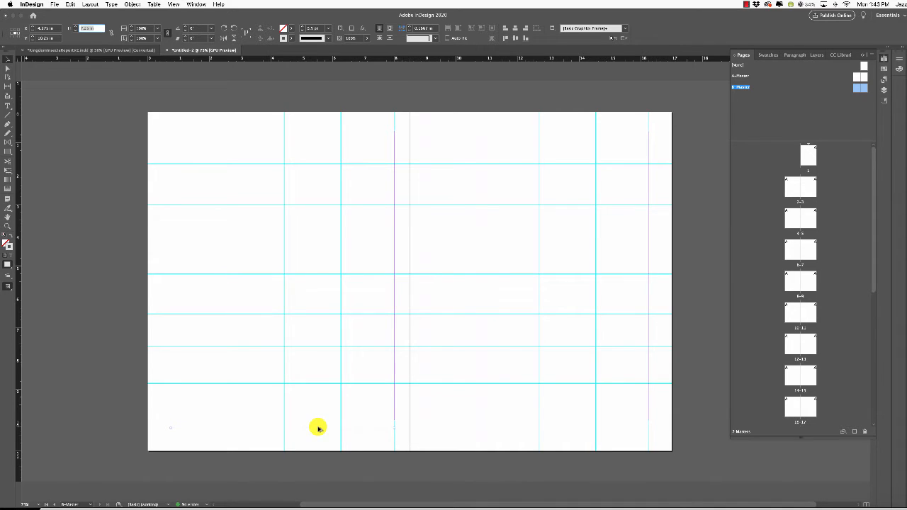
# - Duplicate the footer line onto the right page between its margins at X 12.625 in, Y 10.25 in, and deselect it
pyautogui.moveTo(318, 428); pyautogui.dragTo(574, 430)
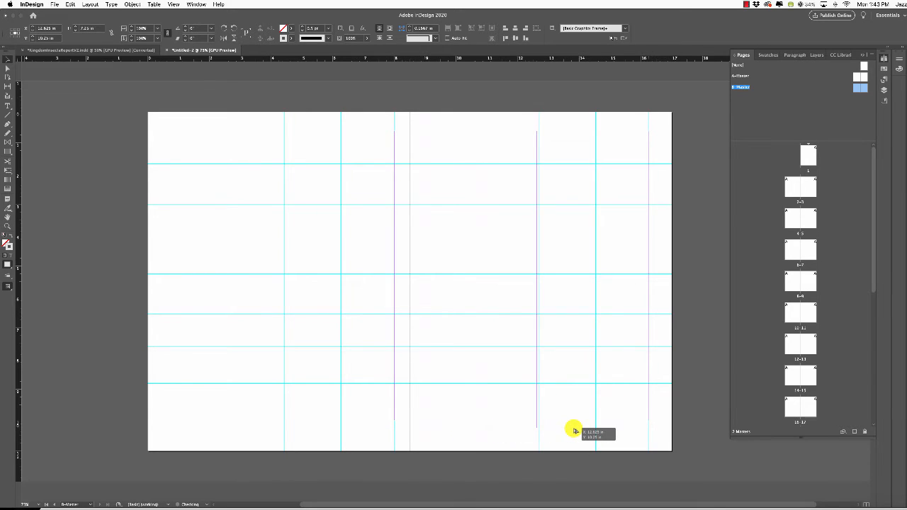
pyautogui.moveTo(574, 430); pyautogui.dragTo(574, 429)
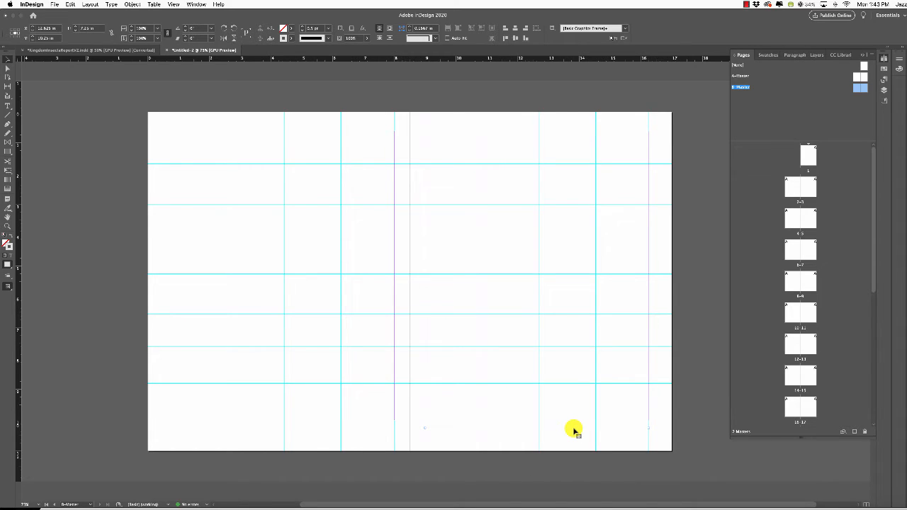
pyautogui.click(572, 437)
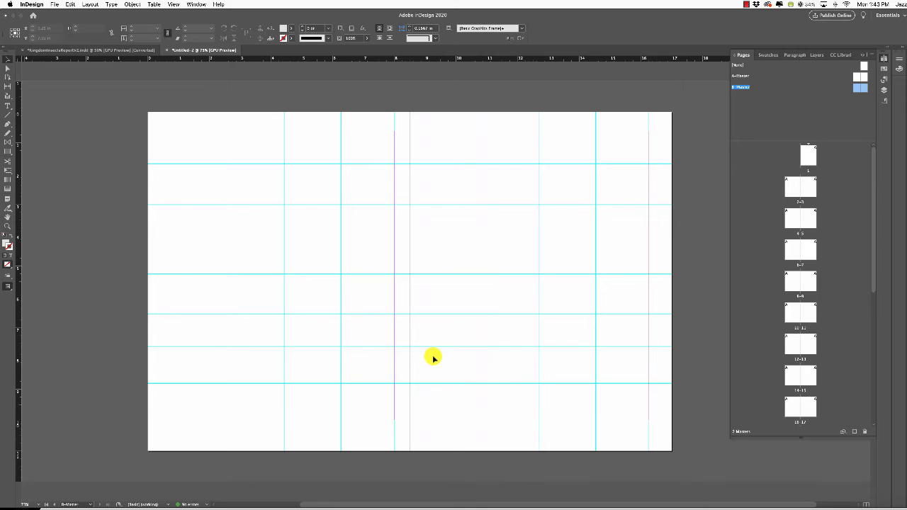
# - Create a text frame about 1.17 in by 0.3 in just below the left page's footer line, starting at the outer margin
pyautogui.press('super+equal')
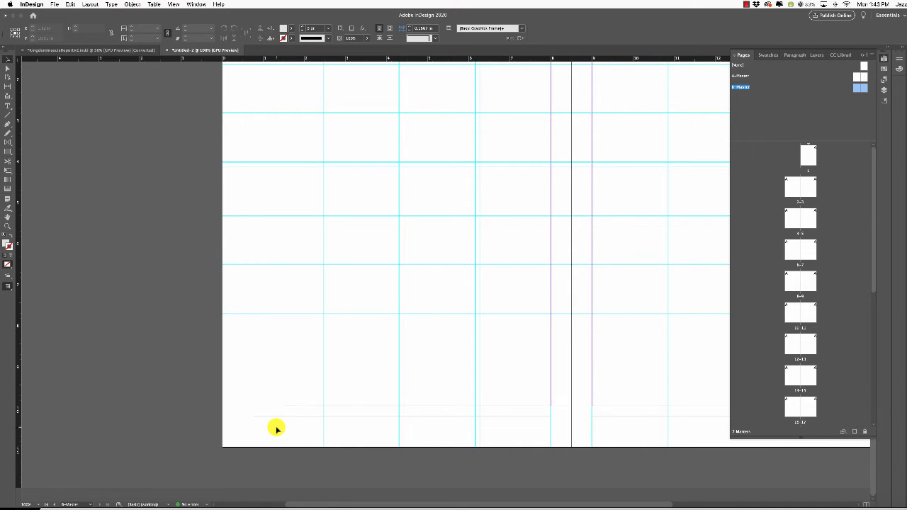
pyautogui.hscroll(5, 587, 374)
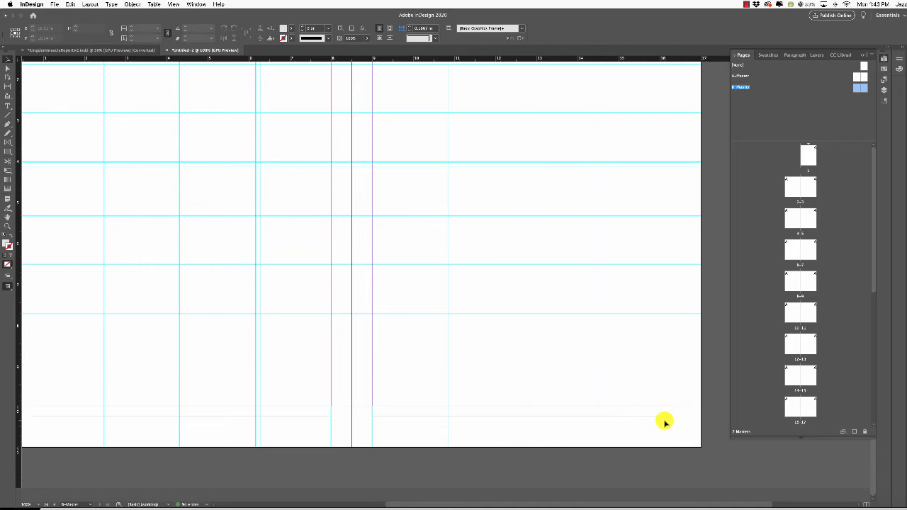
pyautogui.hscroll(-5, 411, 342)
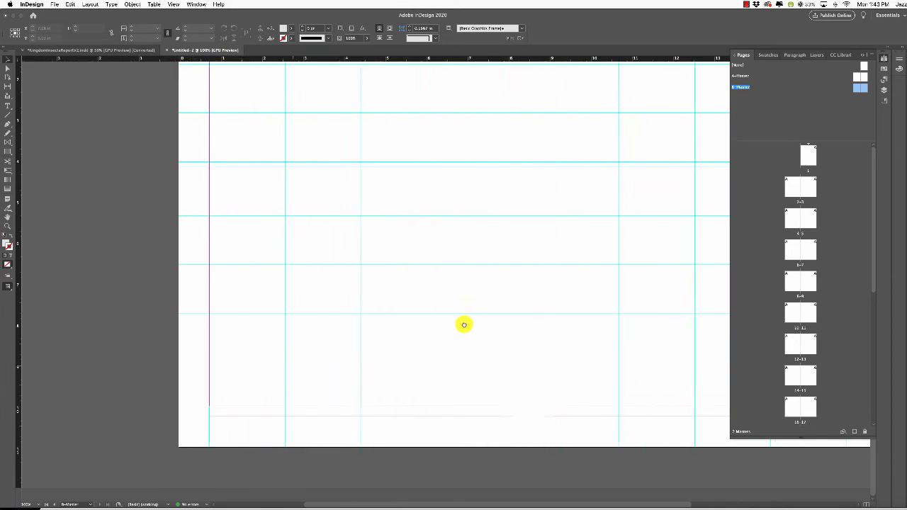
pyautogui.moveTo(464, 325); pyautogui.dragTo(467, 335)
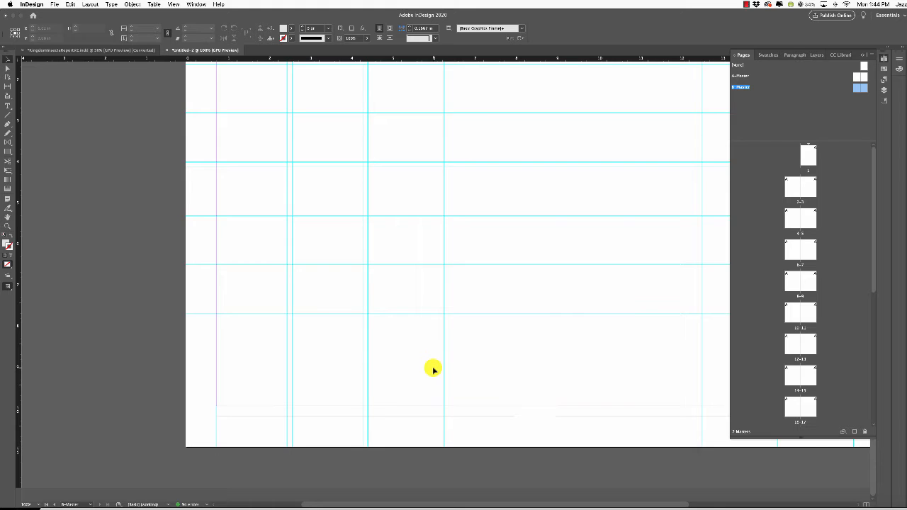
pyautogui.click(7, 105)
pyautogui.moveTo(218, 423); pyautogui.dragTo(262, 431)
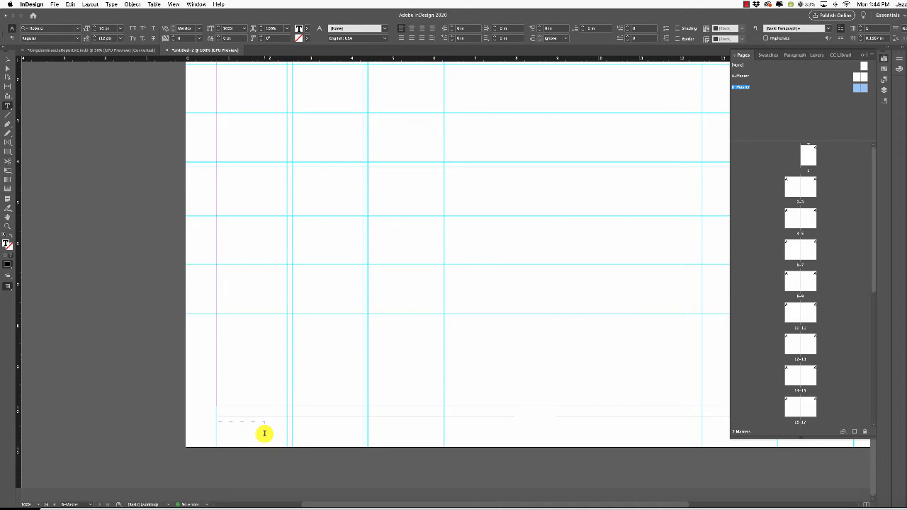
# - Apply the library's Character Style 1 to the character in the footer text frame and set its font size to 7 pt
pyautogui.moveTo(223, 424); pyautogui.dragTo(202, 426)
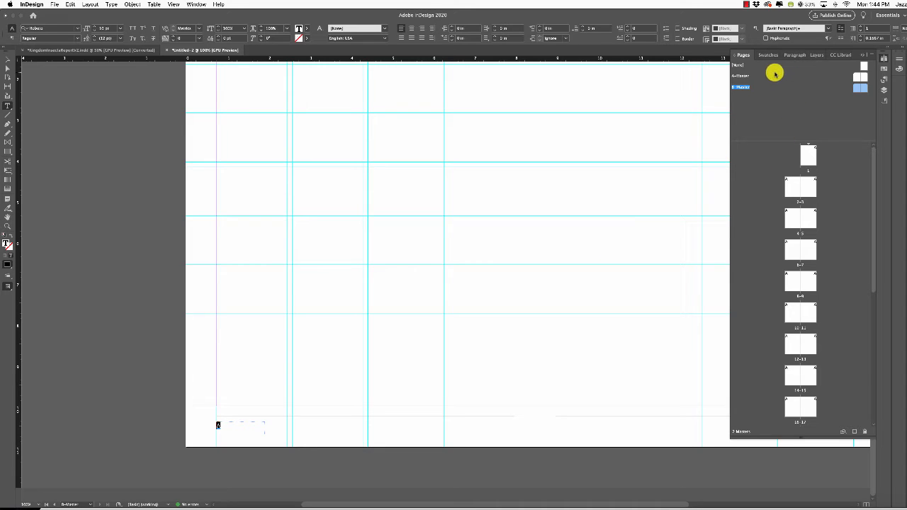
pyautogui.click(839, 55)
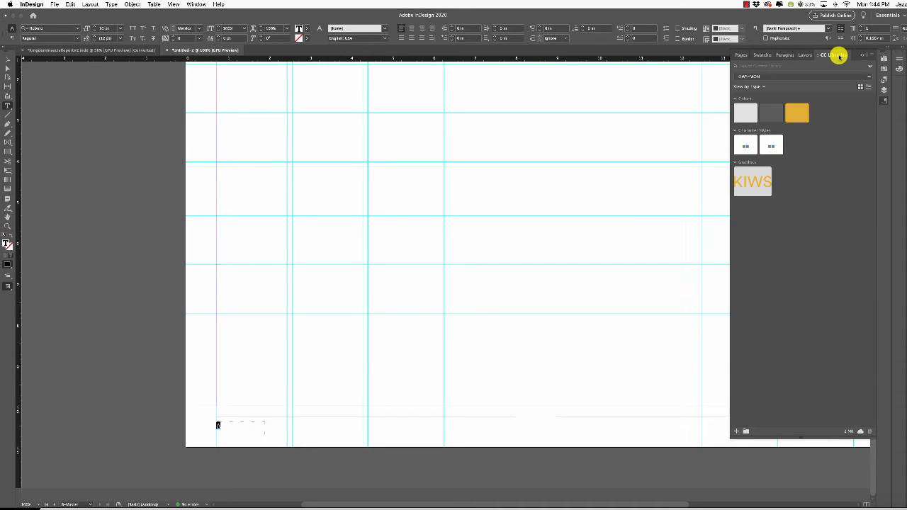
pyautogui.click(745, 145)
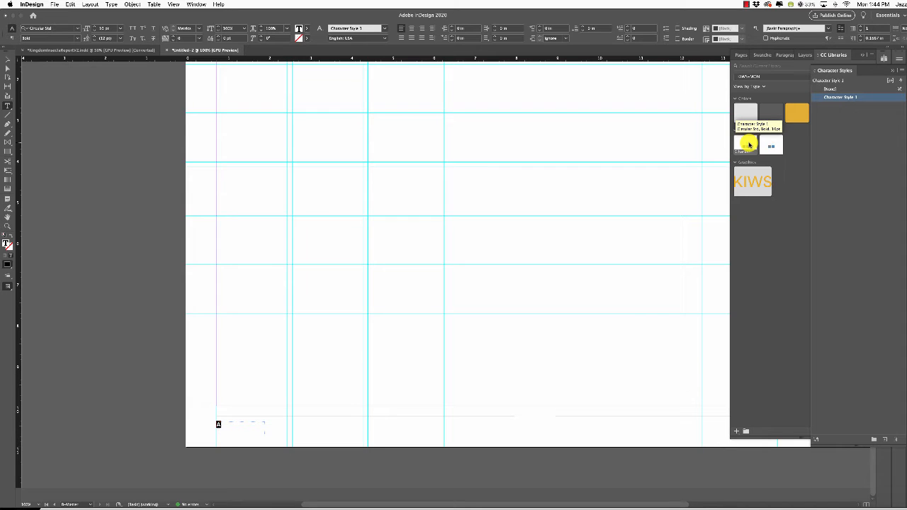
pyautogui.click(741, 56)
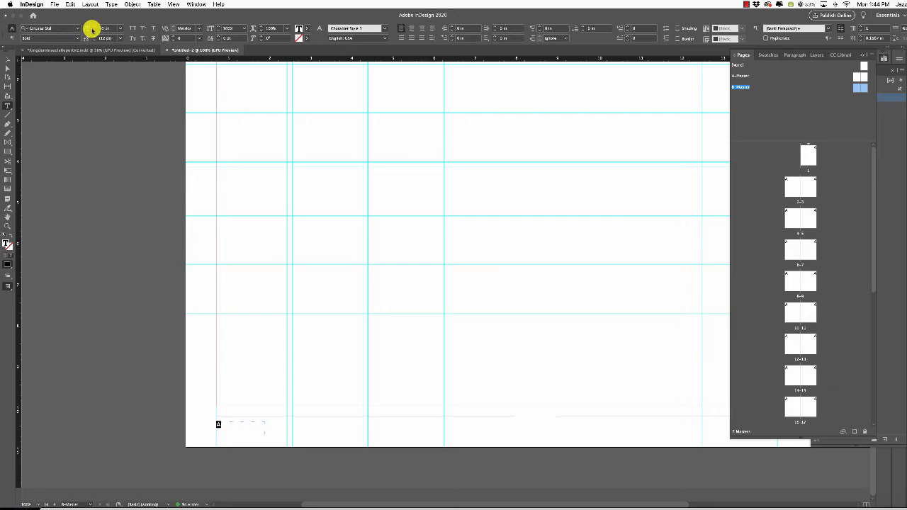
pyautogui.click(94, 31)
pyautogui.click(93, 30)
pyautogui.click(93, 31)
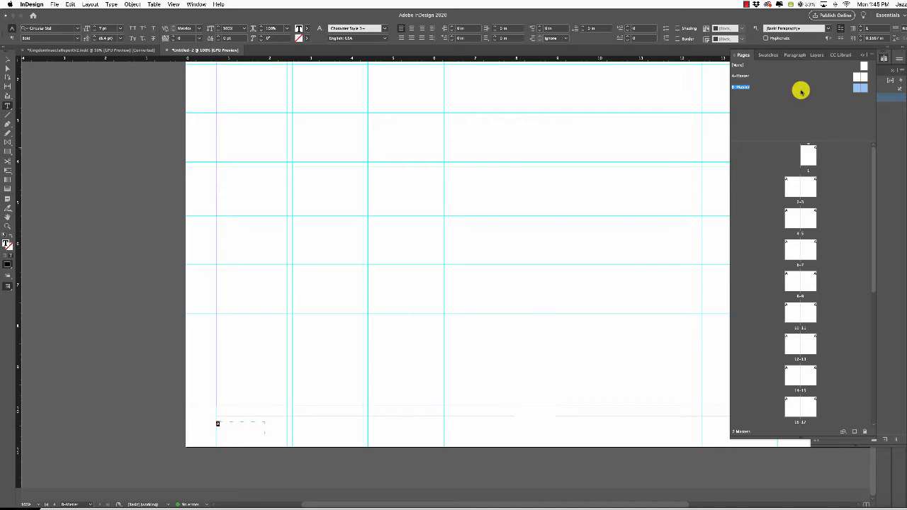
# - Color the selected footer character with the Charcoal swatch and open the special-character markers for insertion
pyautogui.click(767, 54)
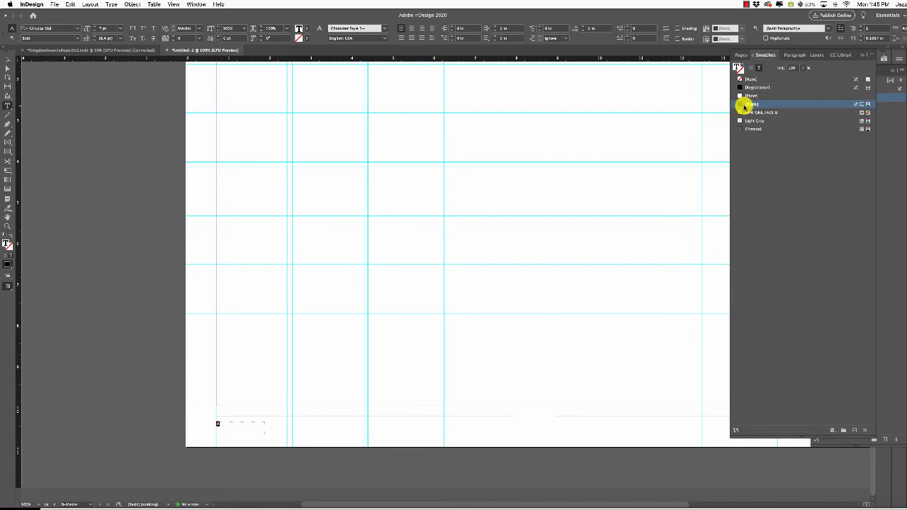
pyautogui.click(770, 129)
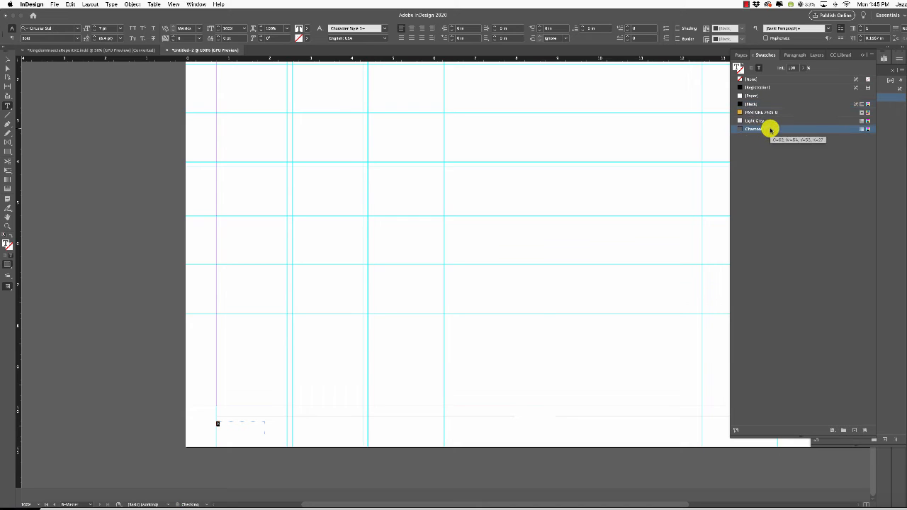
pyautogui.click(111, 4)
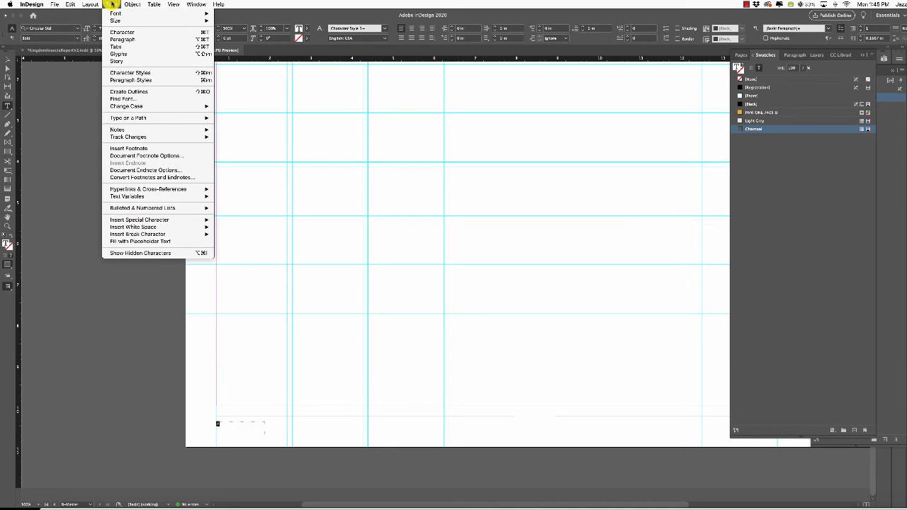
pyautogui.moveTo(174, 220)
pyautogui.moveTo(262, 227)
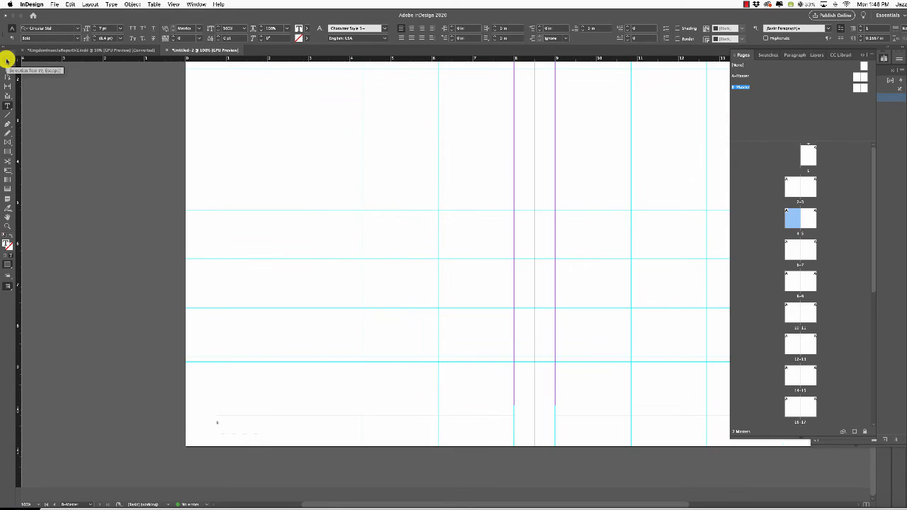
# - Duplicate the footer text frame onto the right page, flush with the outer margin below the line, at X 15.665 in
pyautogui.click(6, 61)
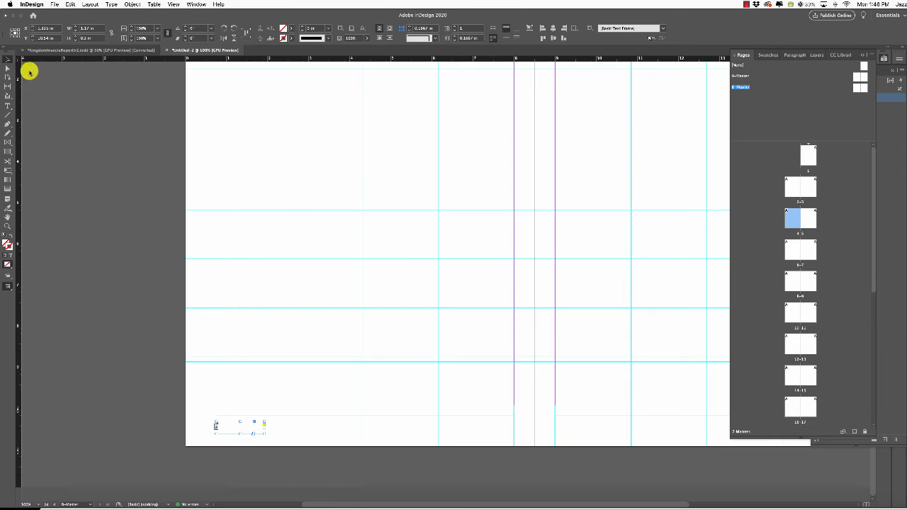
pyautogui.hscroll(10, 300, 308)
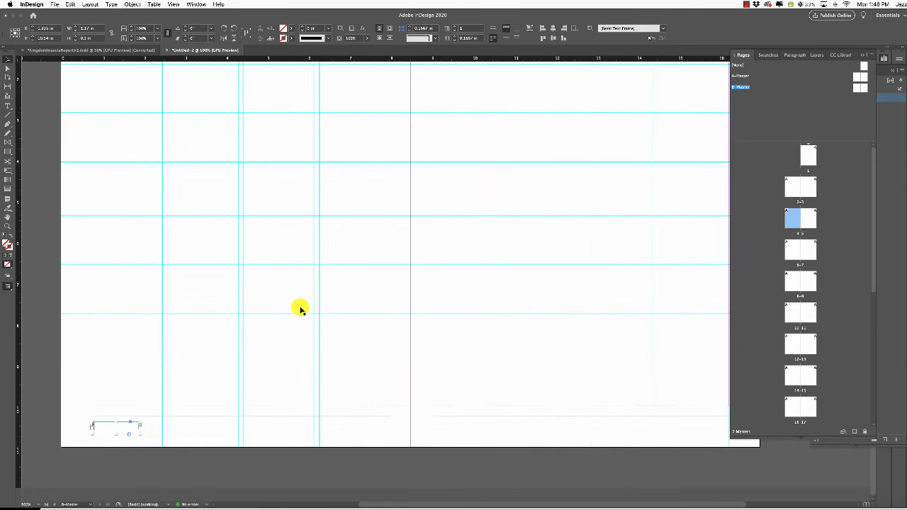
pyautogui.hscroll(-2, 300, 310)
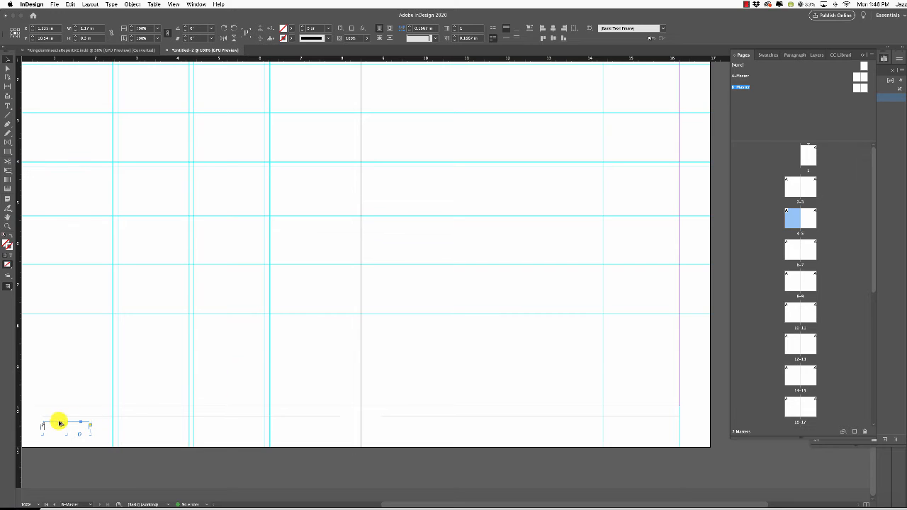
pyautogui.moveTo(54, 423); pyautogui.dragTo(641, 435)
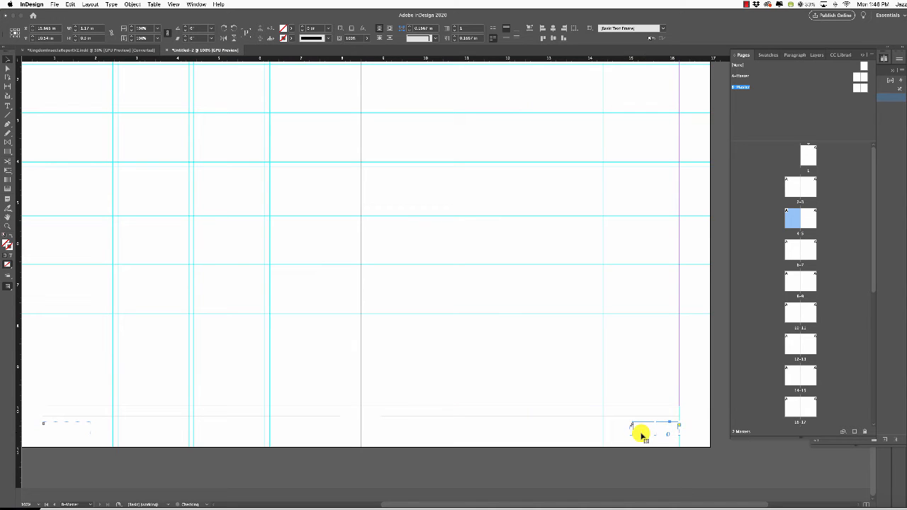
# - Right-align the page-number character in the right page's footer text frame and deselect the frame
pyautogui.doubleClick(636, 425)
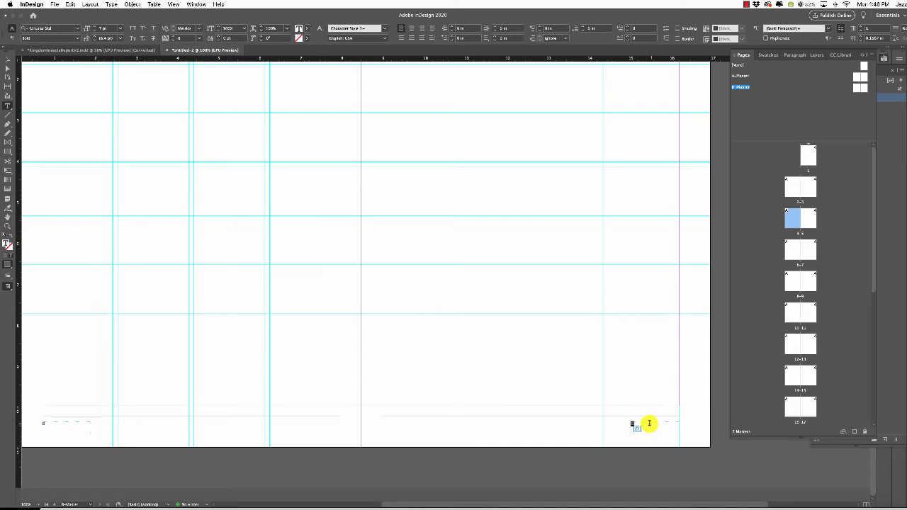
pyautogui.click(423, 29)
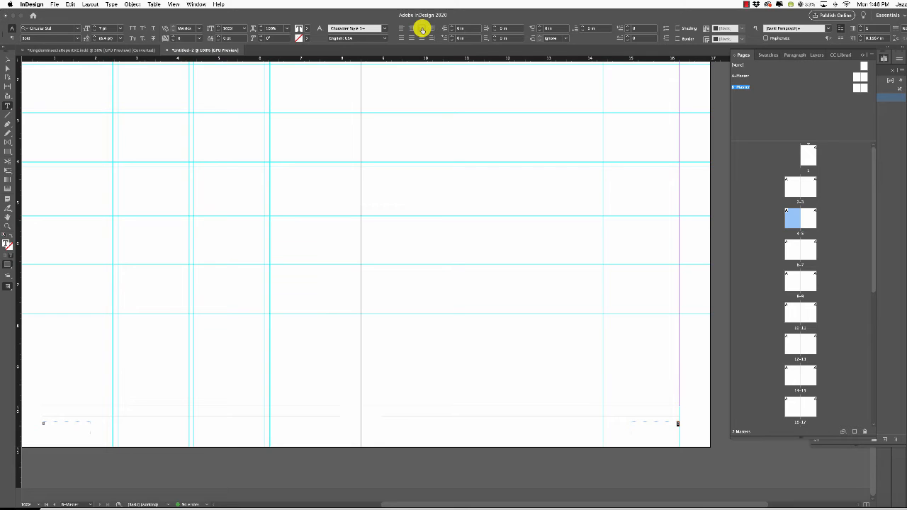
pyautogui.click(422, 28)
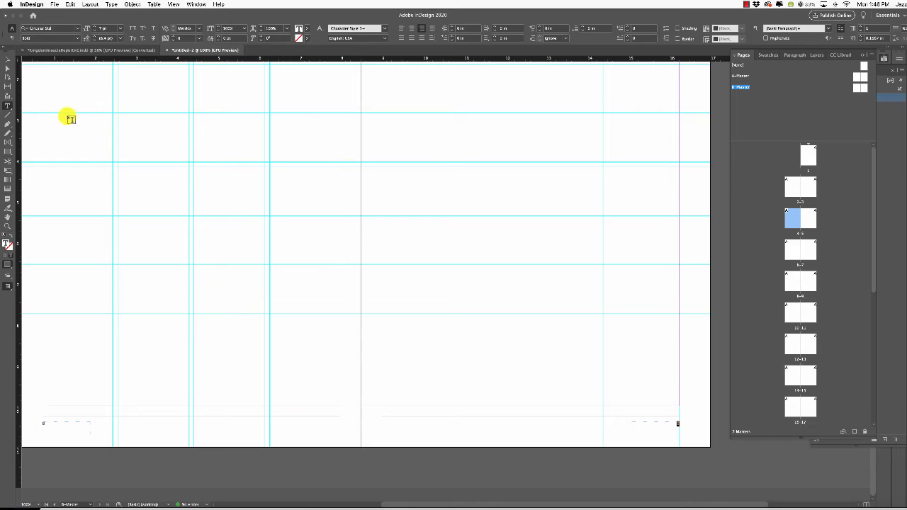
pyautogui.click(9, 61)
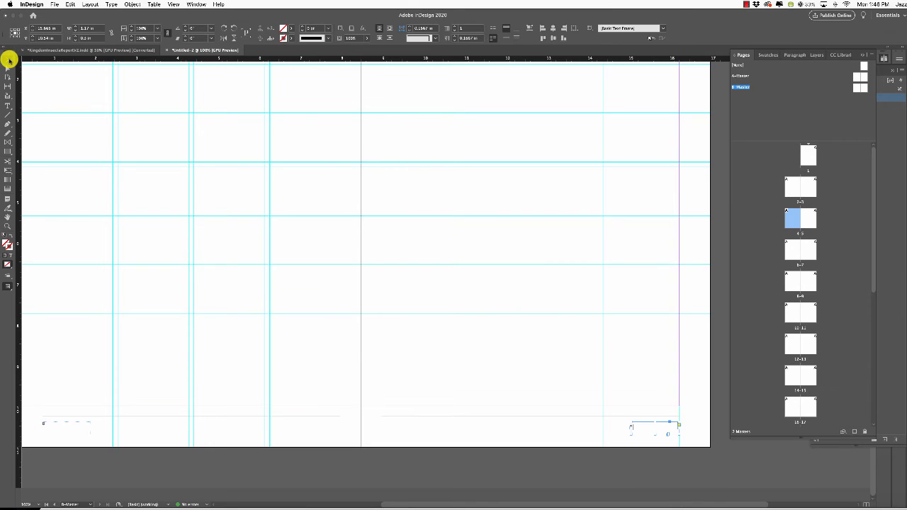
pyautogui.click(439, 181)
pyautogui.hscroll(-2, 439, 182)
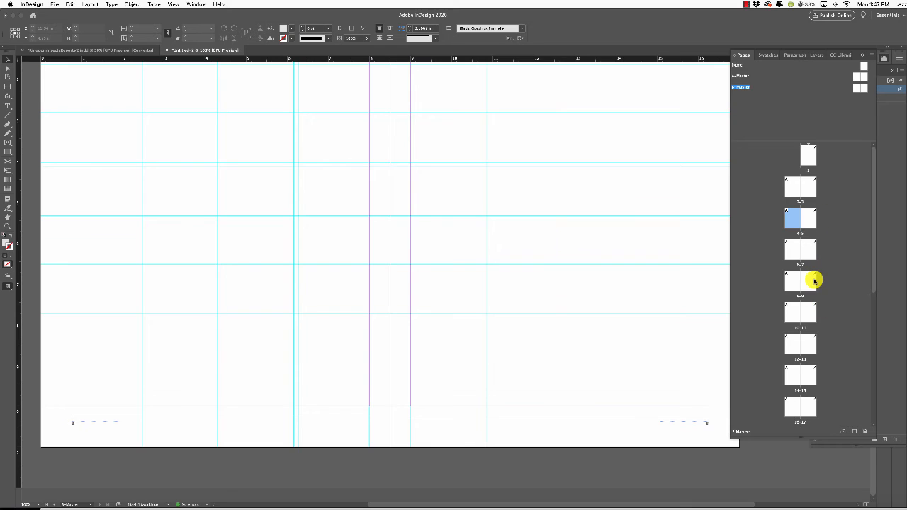
# - Select the page 10–11 spread and apply B-Master to it
pyautogui.moveTo(813, 320); pyautogui.dragTo(794, 314)
pyautogui.click(793, 313)
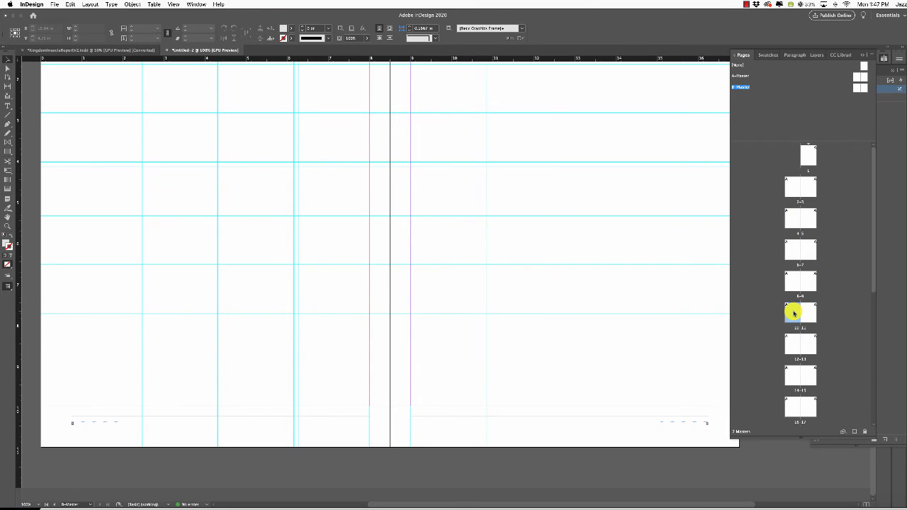
pyautogui.keyDown('shift'); pyautogui.click(810, 314); pyautogui.keyUp('shift')
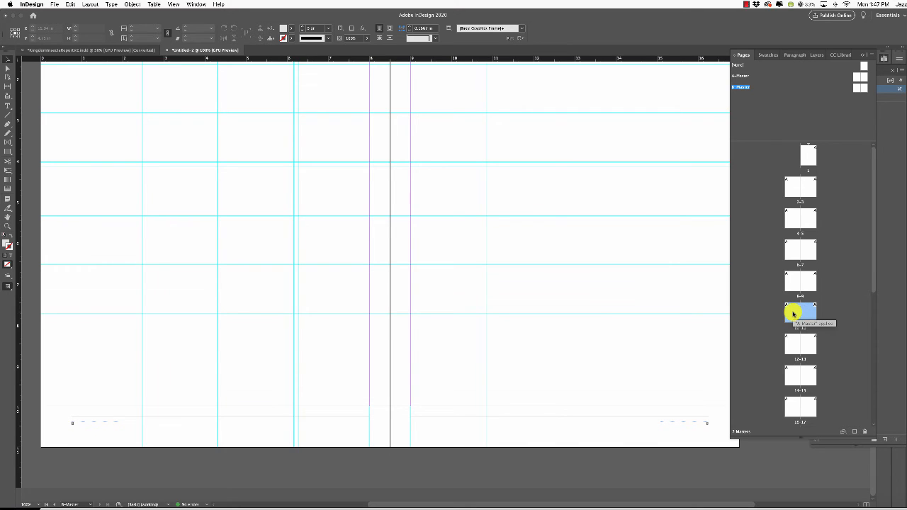
pyautogui.rightClick(793, 312)
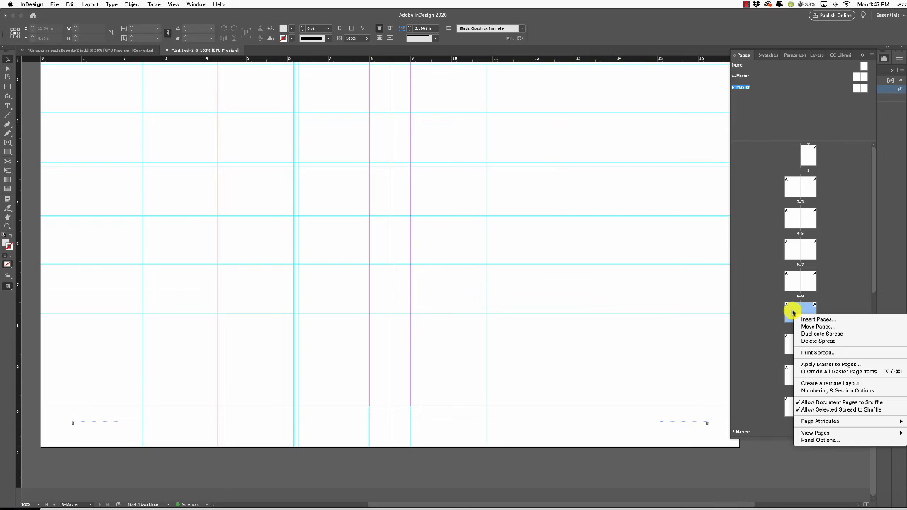
pyautogui.click(864, 366)
pyautogui.moveTo(532, 252); pyautogui.dragTo(655, 165)
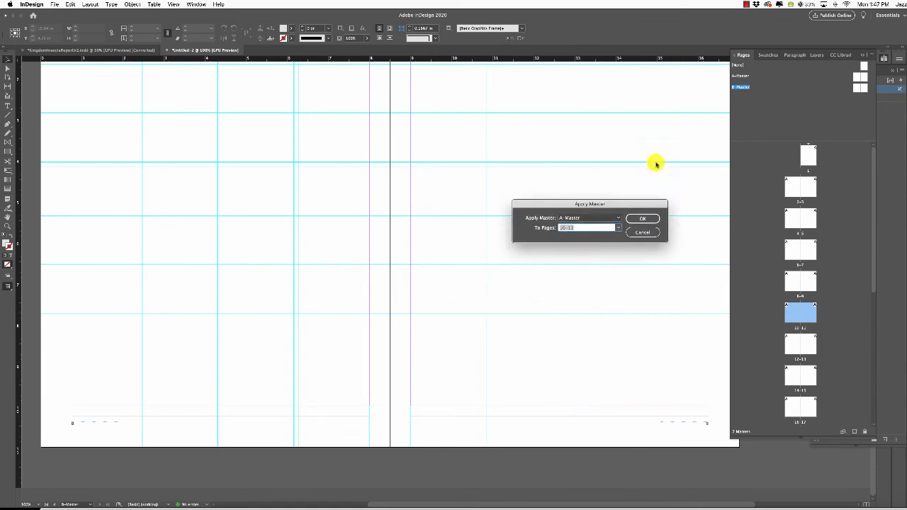
pyautogui.click(644, 160)
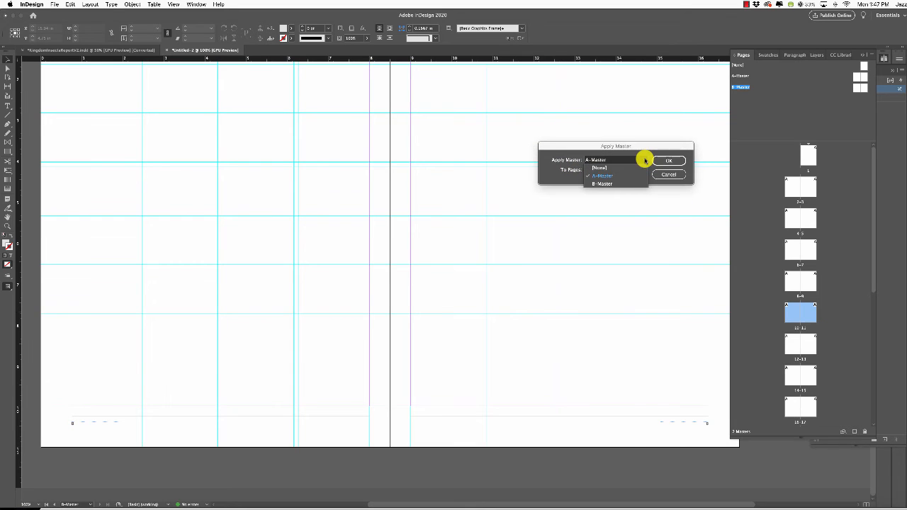
pyautogui.click(597, 184)
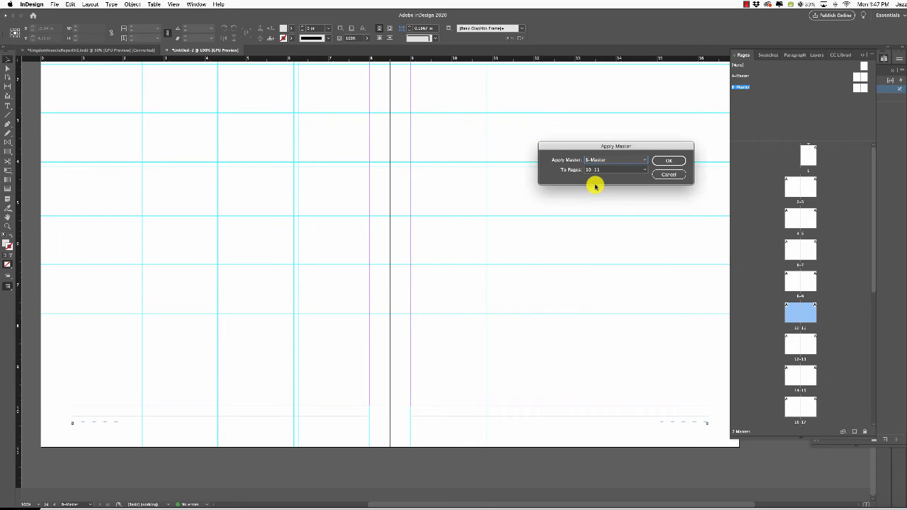
pyautogui.click(670, 162)
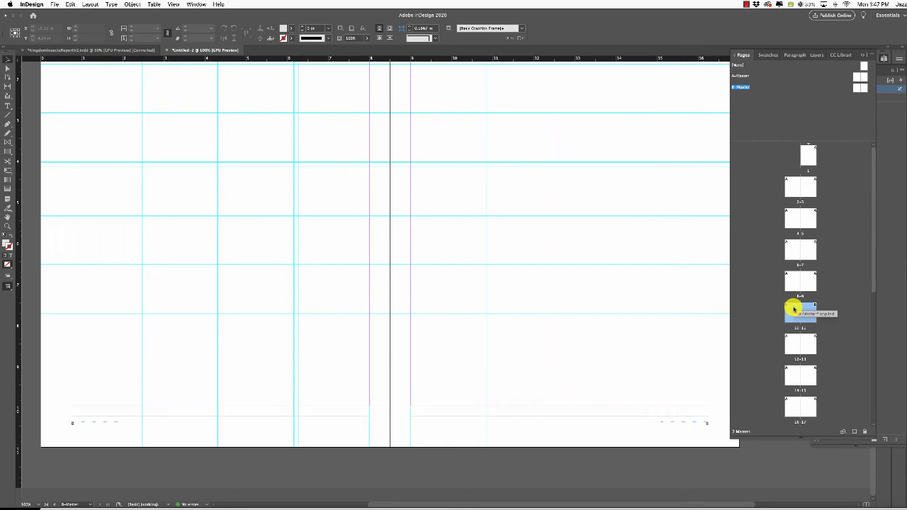
# - Open pages 10 and 11 and check the footer lines and page numbers across the spread
pyautogui.doubleClick(792, 311)
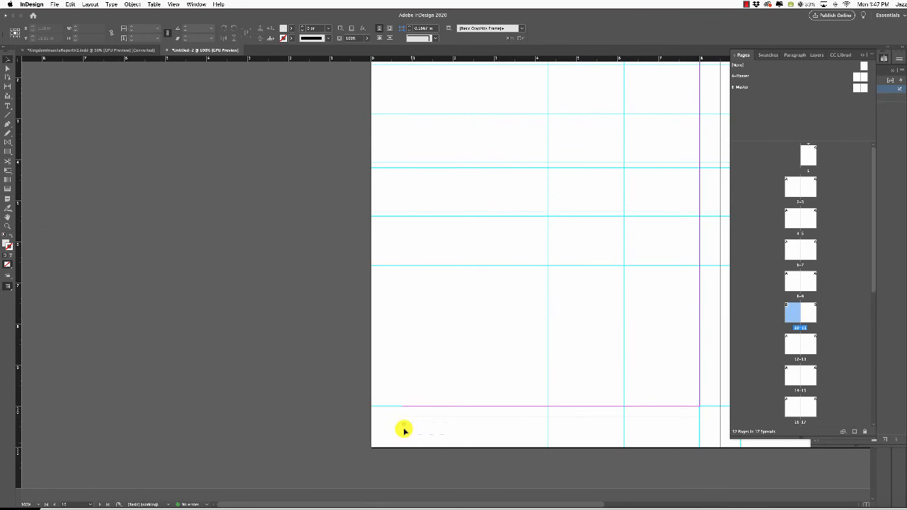
pyautogui.doubleClick(805, 316)
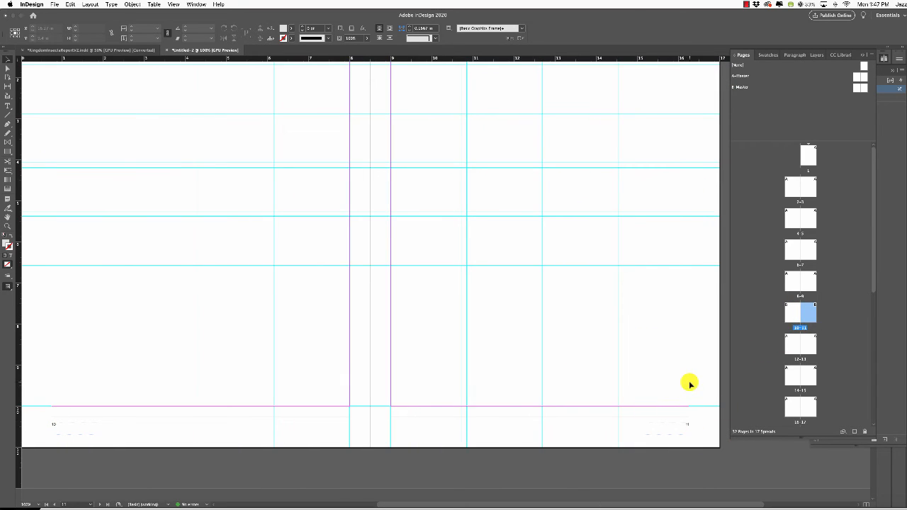
pyautogui.click(833, 259)
pyautogui.press('super+minus')
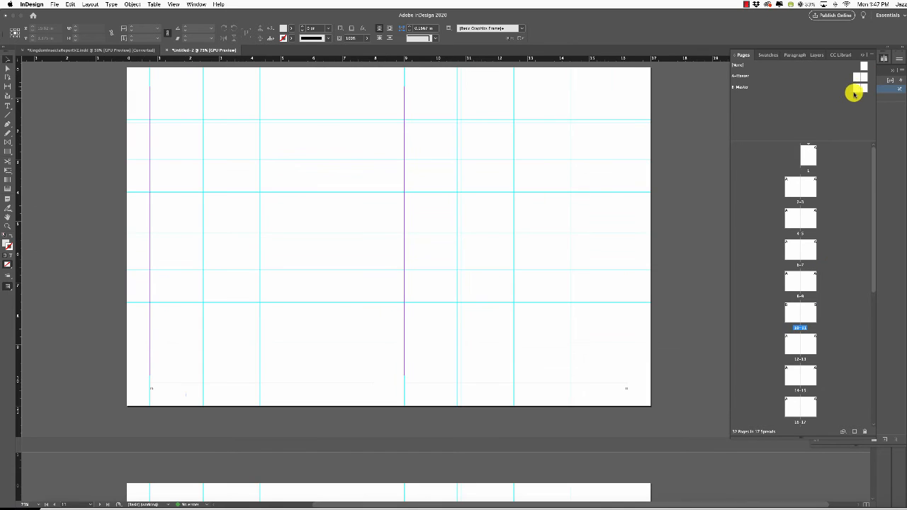
# - On B-Master, add a right-aligned text frame reading kingdominsecta.com, about 1.72 in by 0.3 in, at the left page's inner footer
pyautogui.doubleClick(855, 92)
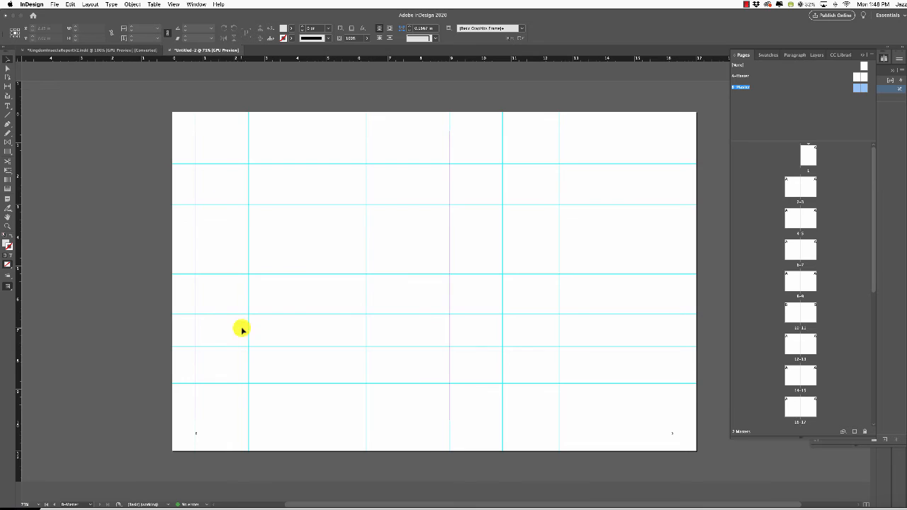
pyautogui.press('t')
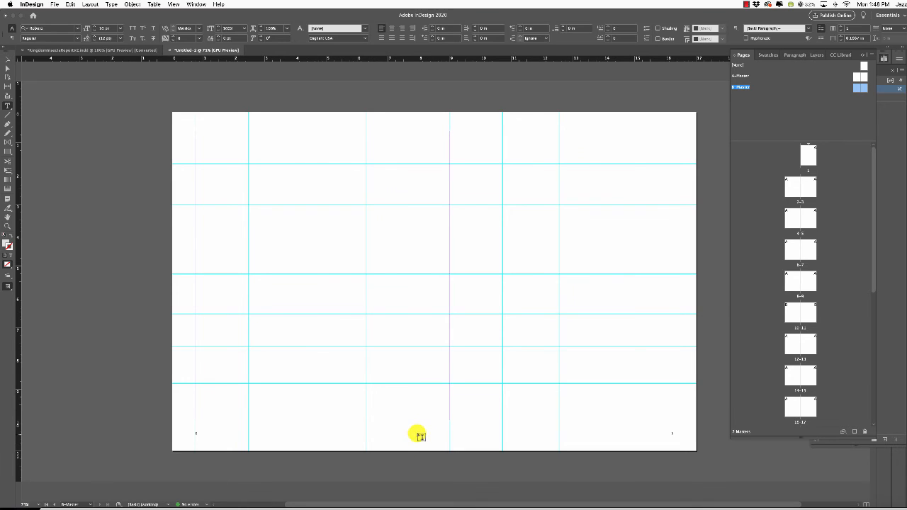
pyautogui.moveTo(420, 434); pyautogui.dragTo(364, 439)
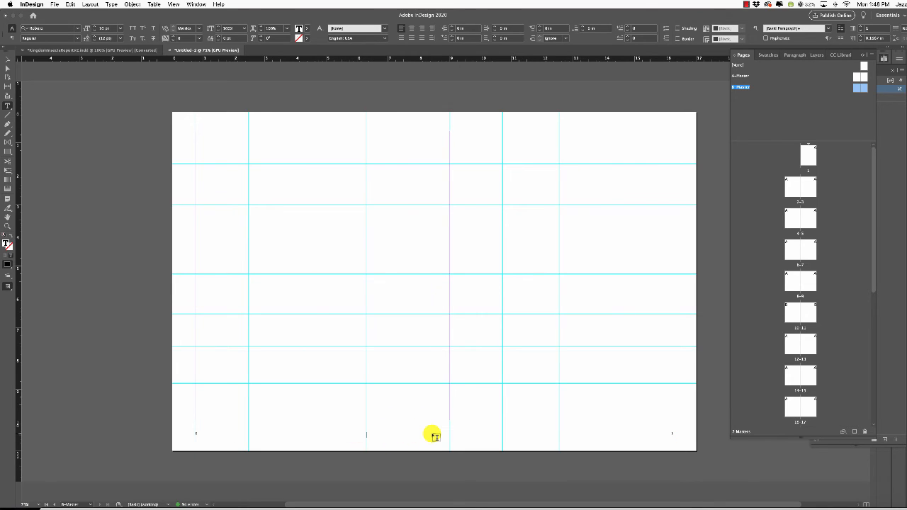
pyautogui.write('kingdominsecta.com')
pyautogui.moveTo(409, 434); pyautogui.dragTo(360, 437)
pyautogui.click(412, 27)
pyautogui.click(7, 59)
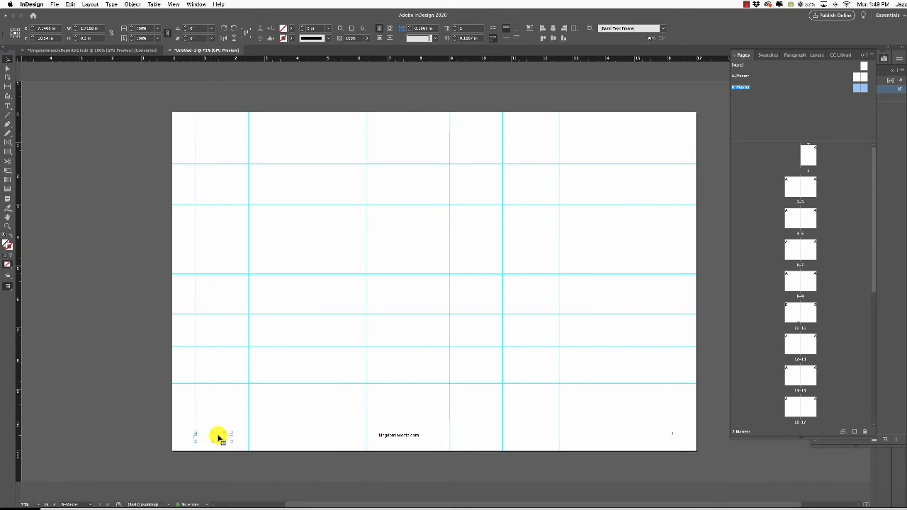
# - Format the left page's kingdominsecta.com footer text in Circular Std Bold at 9 pt
pyautogui.click(218, 437)
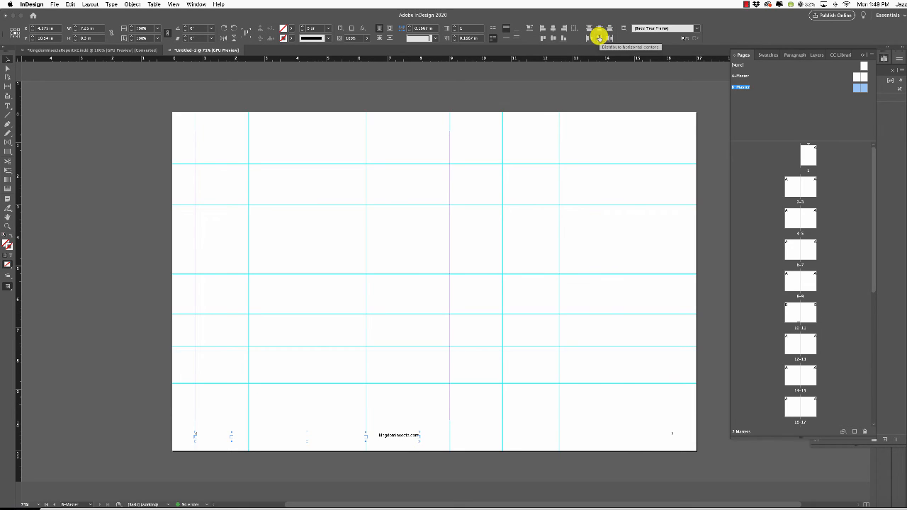
pyautogui.click(394, 435)
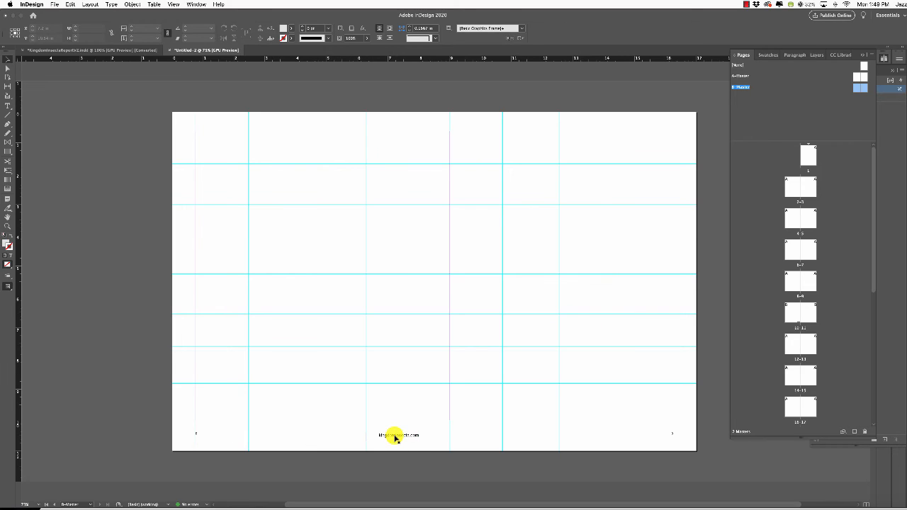
pyautogui.doubleClick(395, 434)
pyautogui.tripleClick(395, 435)
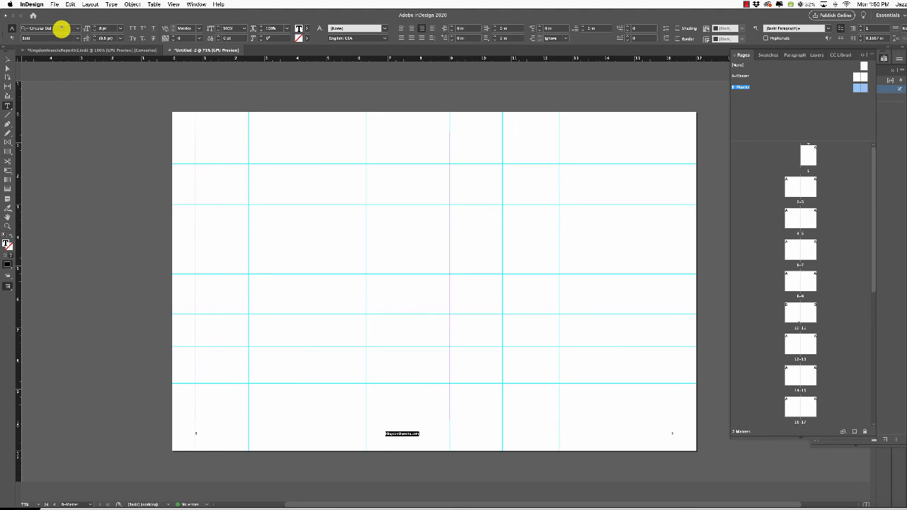
pyautogui.click(94, 26)
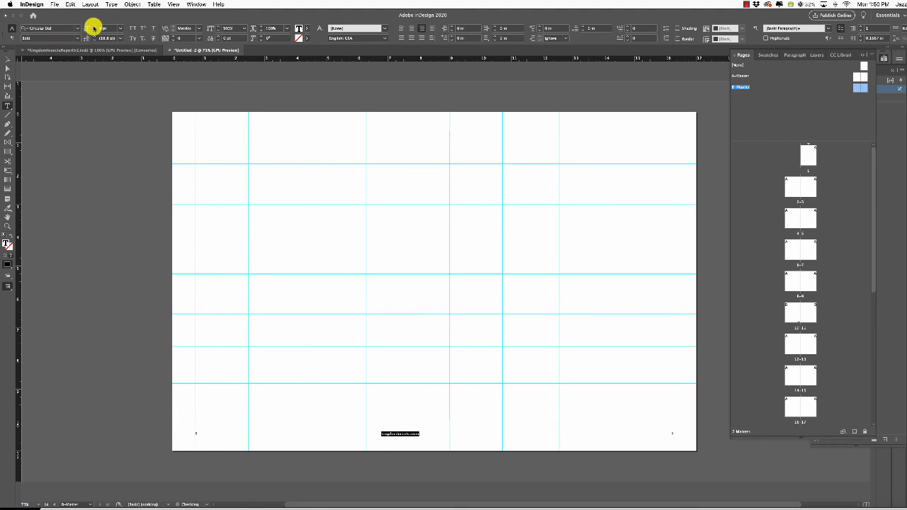
pyautogui.press('Escape')
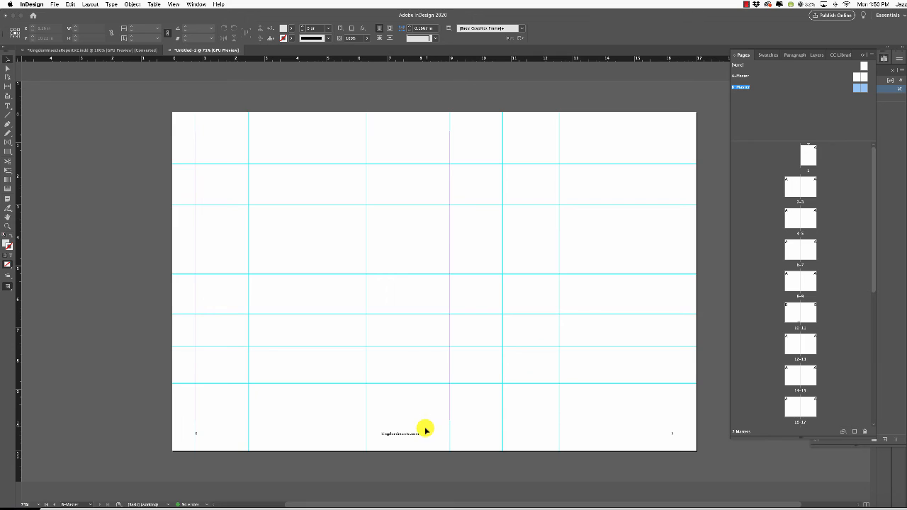
# - Duplicate the kingdominsecta.com frame onto the right page's footer, flush with the inner margin, and left-align its text
pyautogui.click(405, 440)
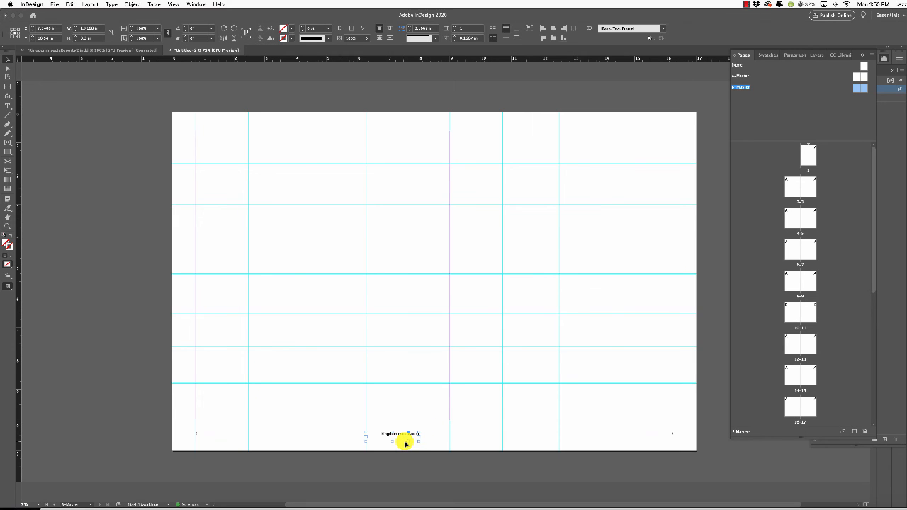
pyautogui.moveTo(402, 441); pyautogui.dragTo(485, 444)
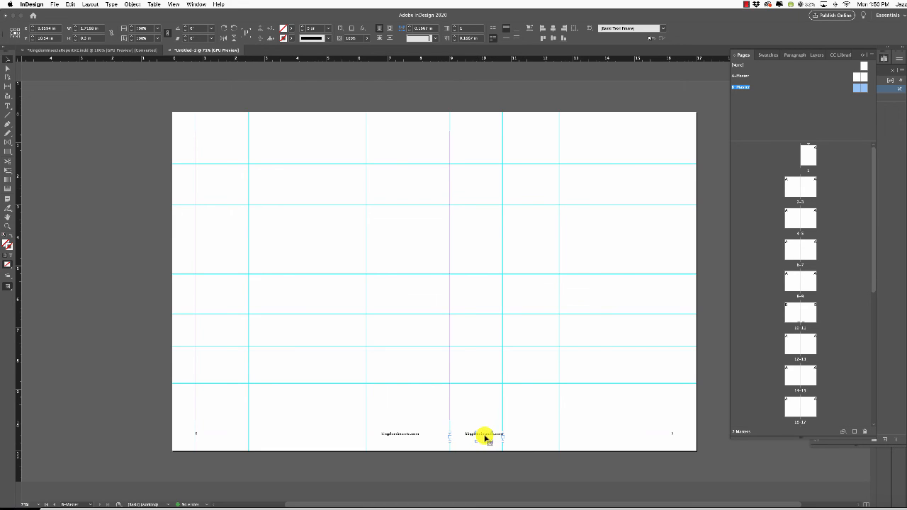
pyautogui.tripleClick(484, 439)
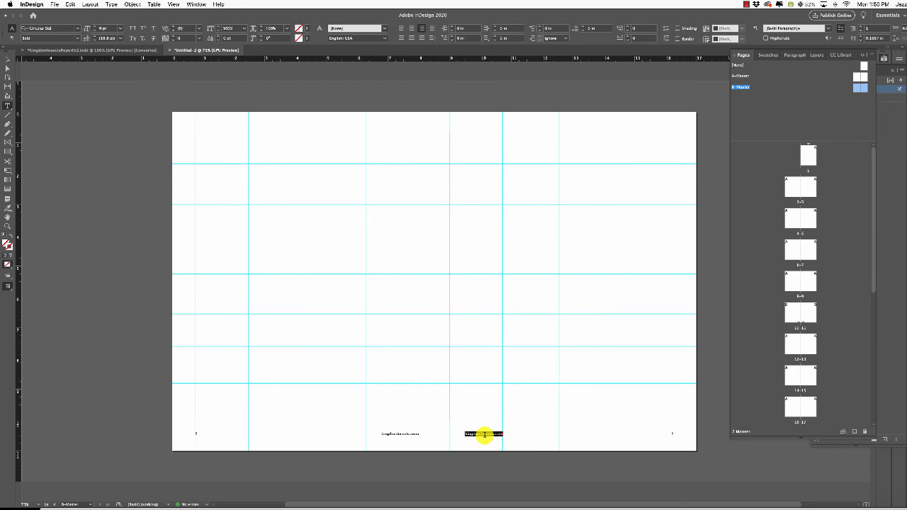
pyautogui.click(401, 28)
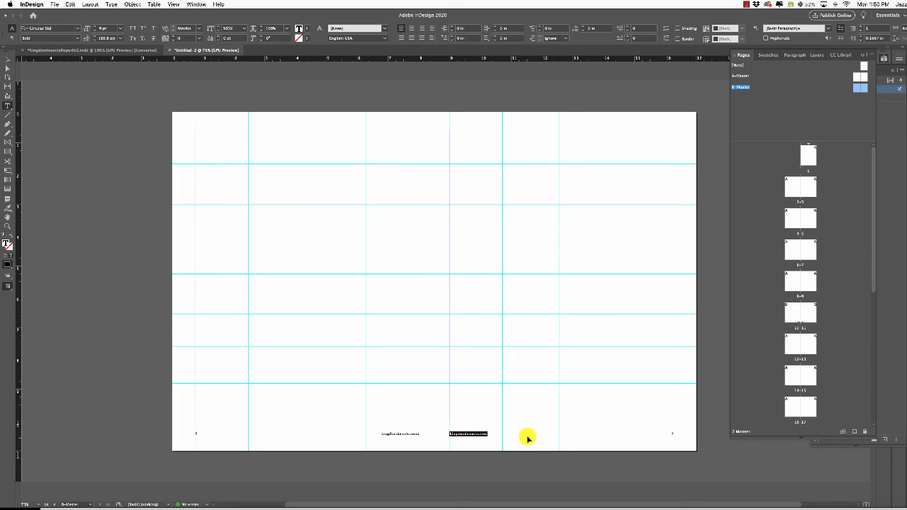
pyautogui.click(528, 439)
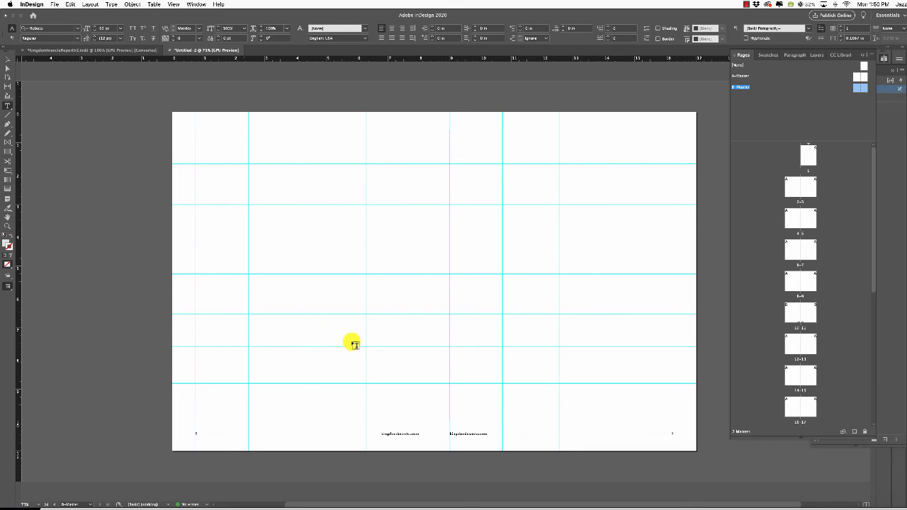
# - Color both kingdominsecta.com footer texts with the Charcoal swatch
pyautogui.tripleClick(390, 433)
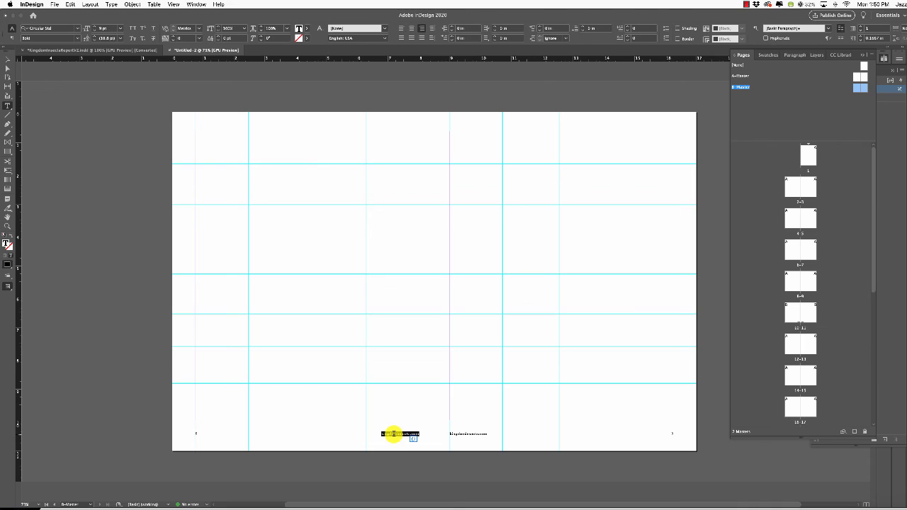
pyautogui.click(764, 54)
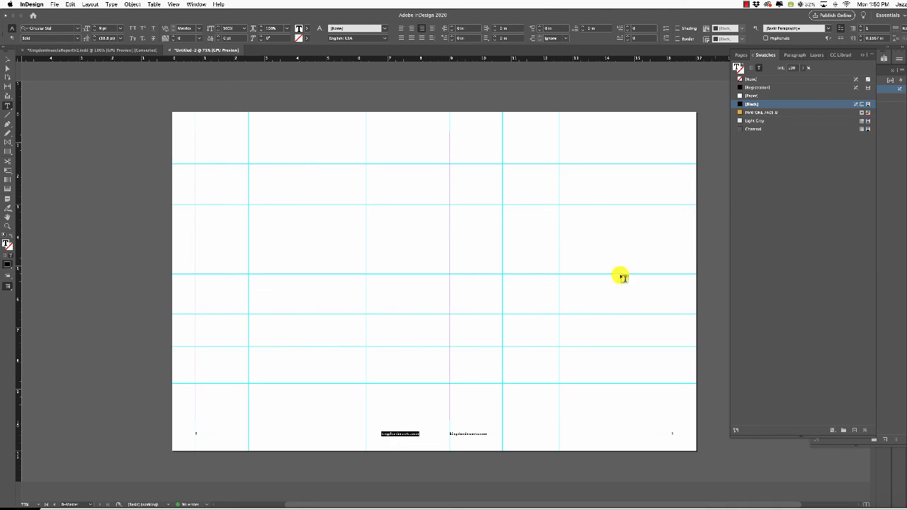
pyautogui.click(779, 129)
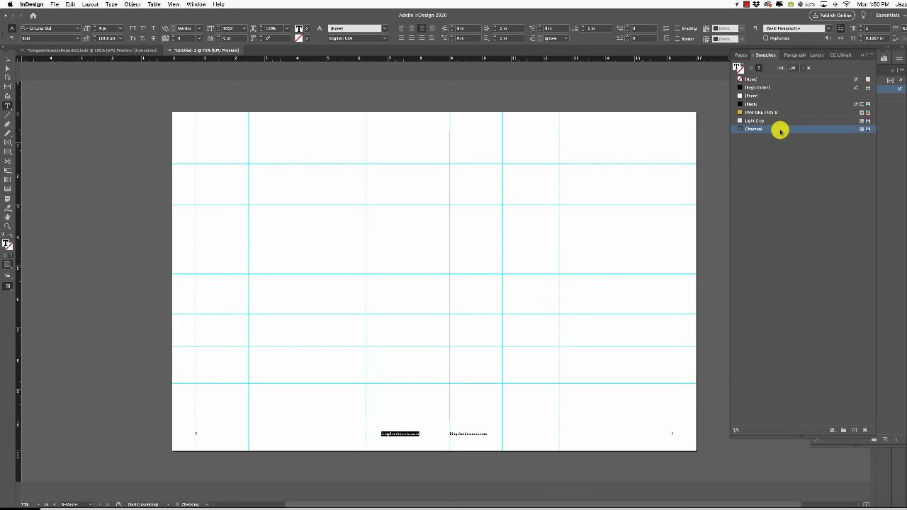
pyautogui.tripleClick(466, 432)
pyautogui.click(780, 130)
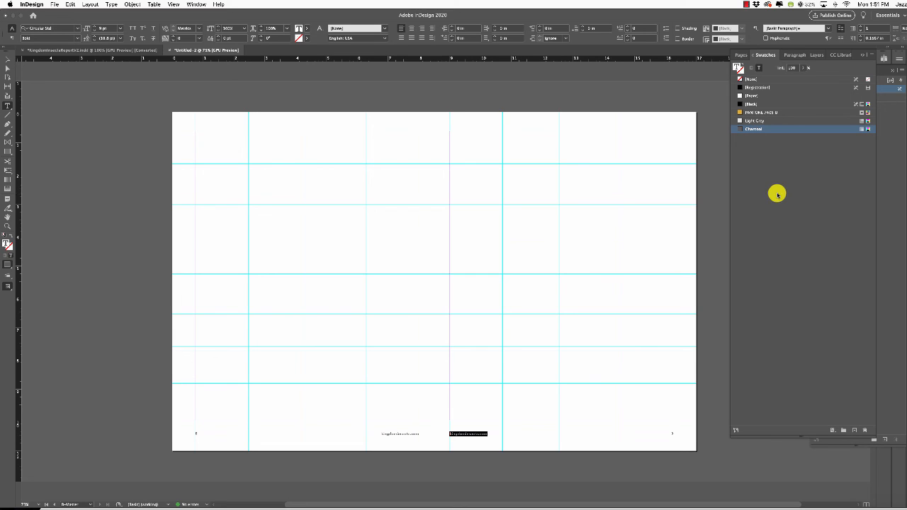
# - Place the KIWS graphic from the CC library on the upper part of the right master page, about 2 in wide
pyautogui.click(841, 54)
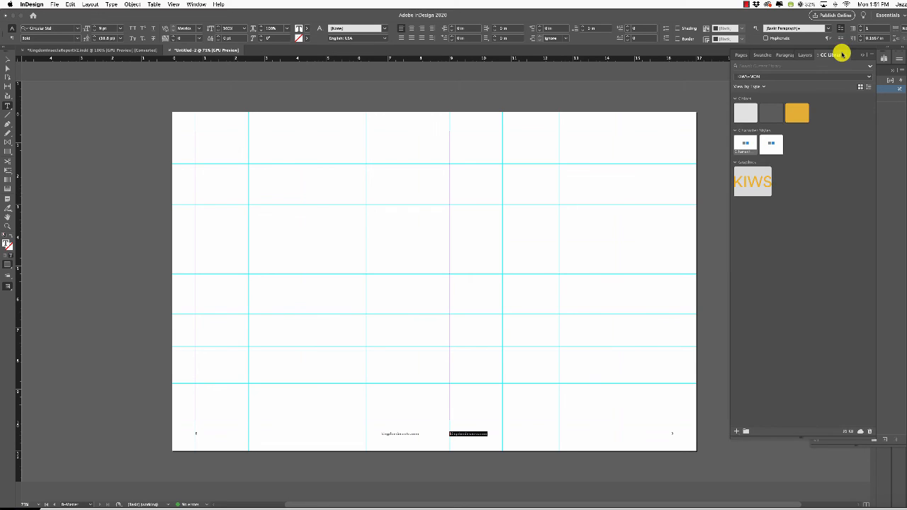
pyautogui.moveTo(753, 181); pyautogui.dragTo(582, 201)
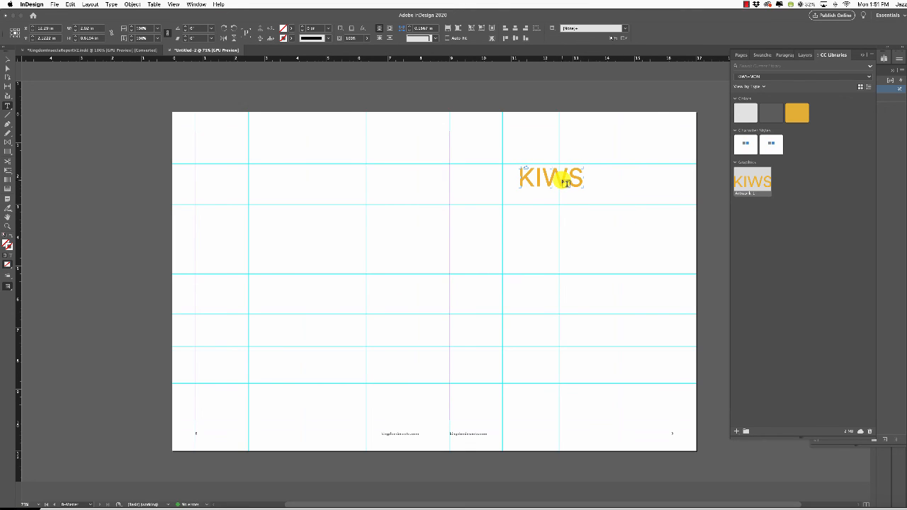
# - Resize the KIWS logo frame to 0.5 in wide by 0.2 in high and fit the artwork proportionally inside it
pyautogui.moveTo(97, 28); pyautogui.dragTo(69, 30)
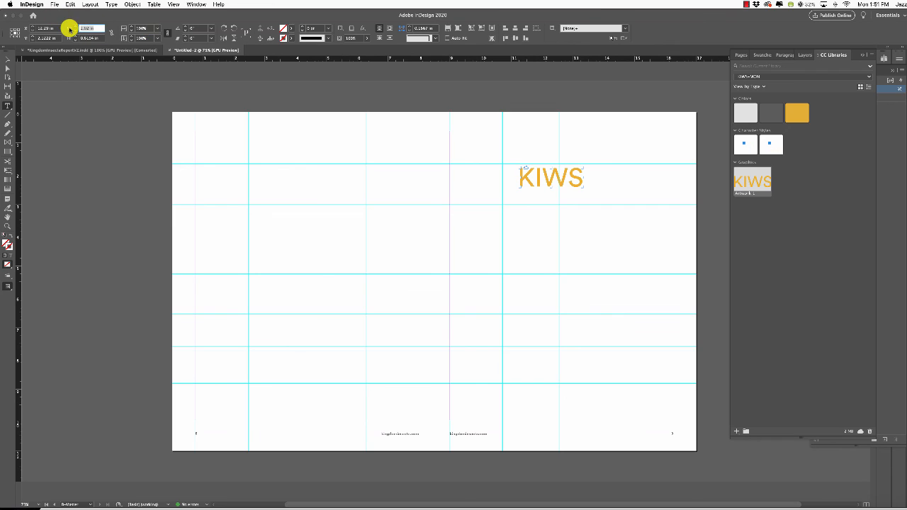
pyautogui.write('0.5')
pyautogui.press('Tab')
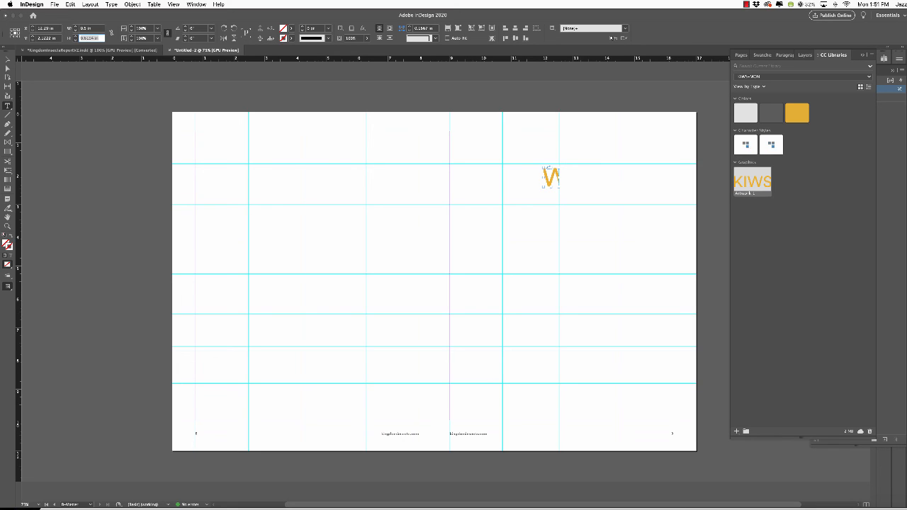
pyautogui.write('0.2')
pyautogui.press('Return')
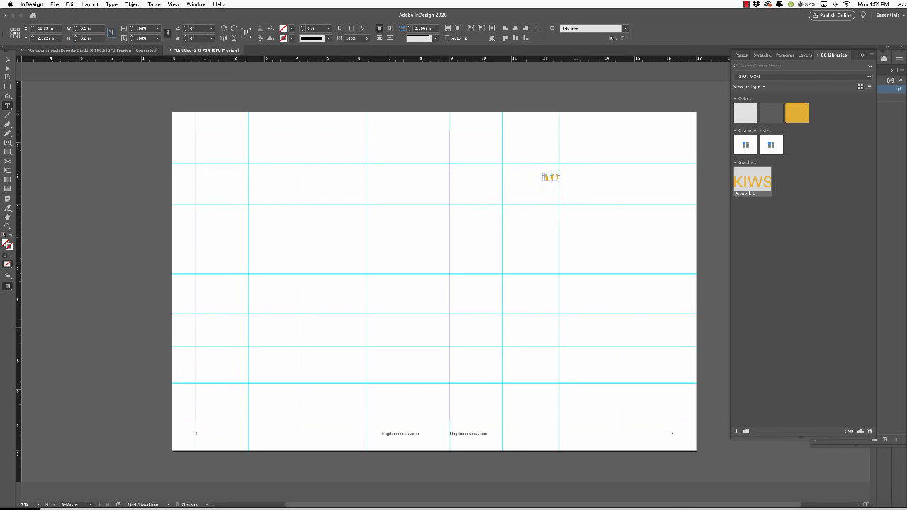
pyautogui.click(457, 29)
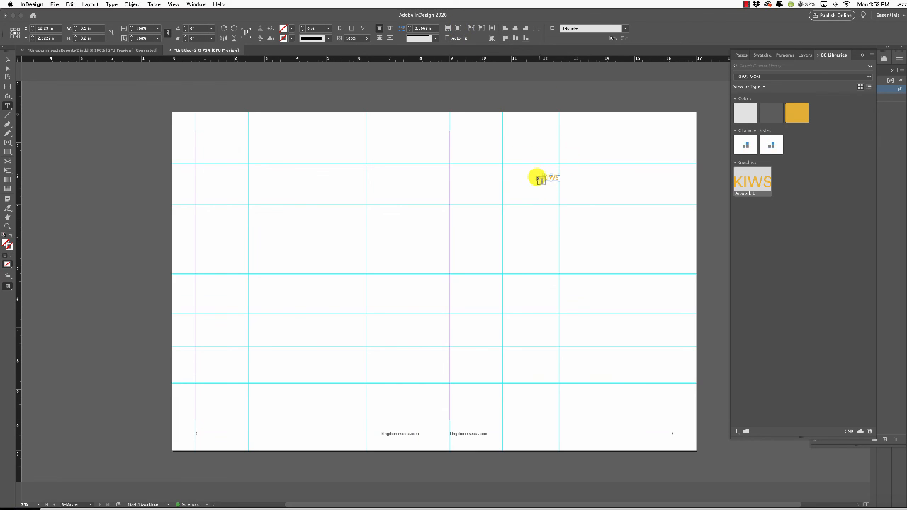
# - Position the KIWS logo at X 8 in and Y 0.5 in, near the top inner edge of the left master page
pyautogui.click(27, 28)
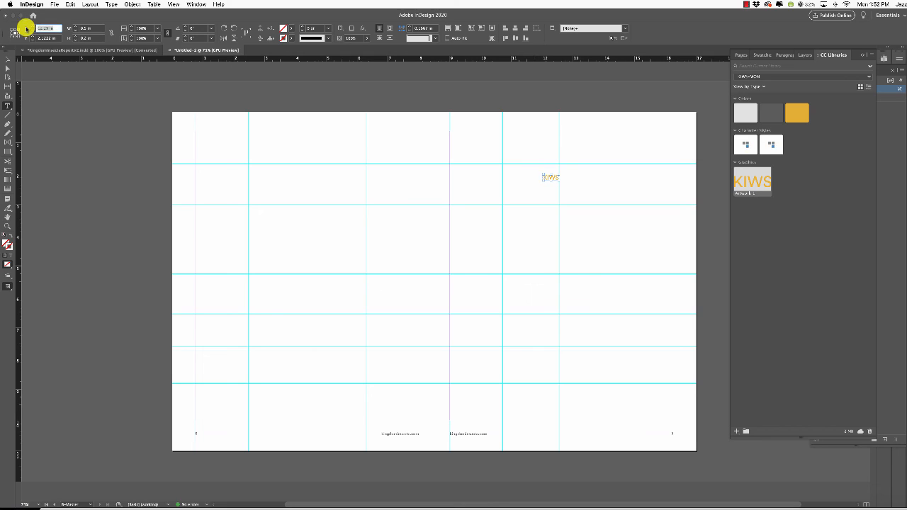
pyautogui.write('0')
pyautogui.press('Tab')
pyautogui.write('0')
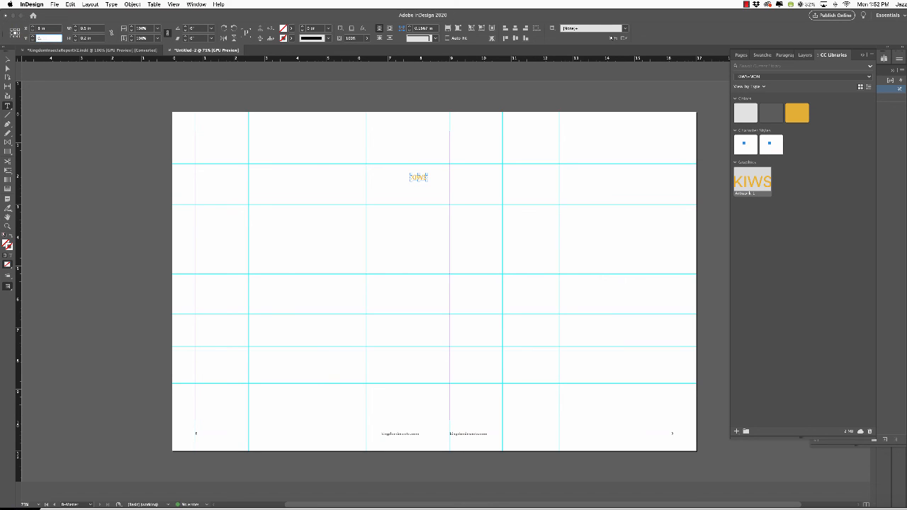
pyautogui.press('Tab')
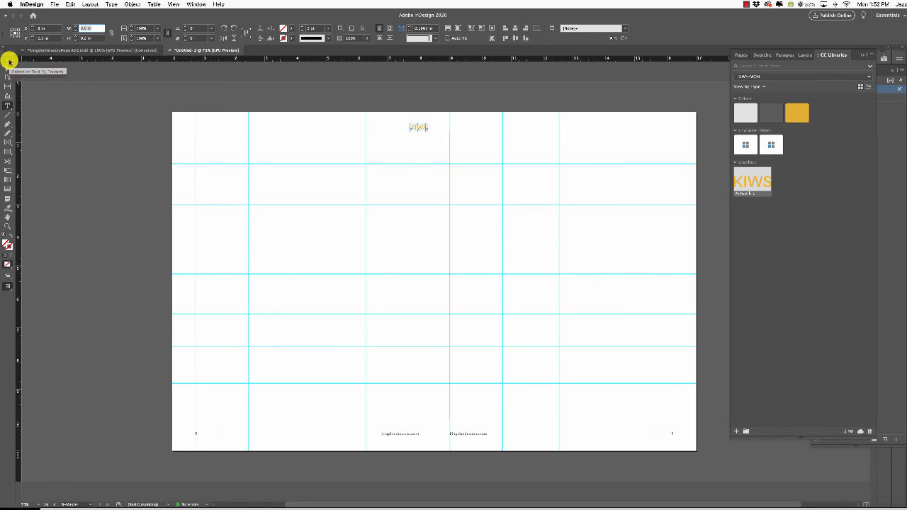
# - Duplicate the KIWS logo about 1 in across the spine, level with the original and centered on the right page's inner margin
pyautogui.click(9, 61)
pyautogui.click(353, 145)
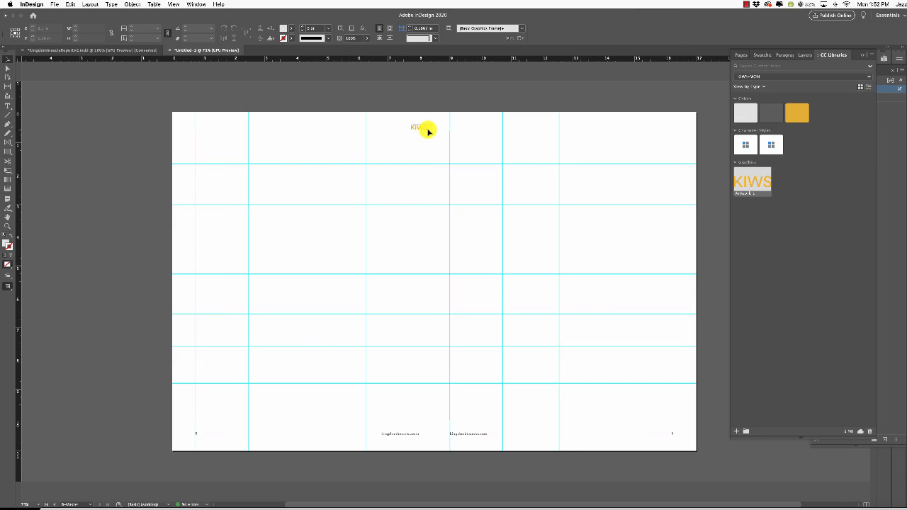
pyautogui.moveTo(425, 131); pyautogui.dragTo(454, 132)
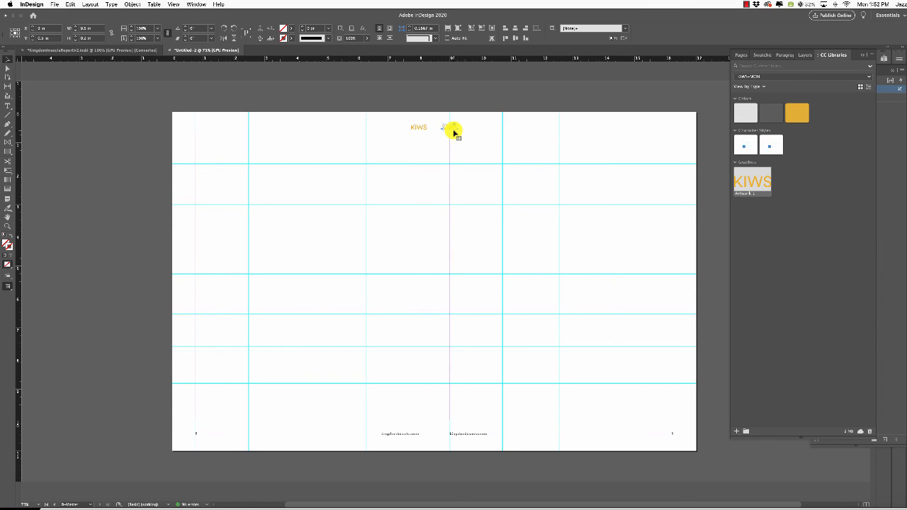
pyautogui.click(458, 137)
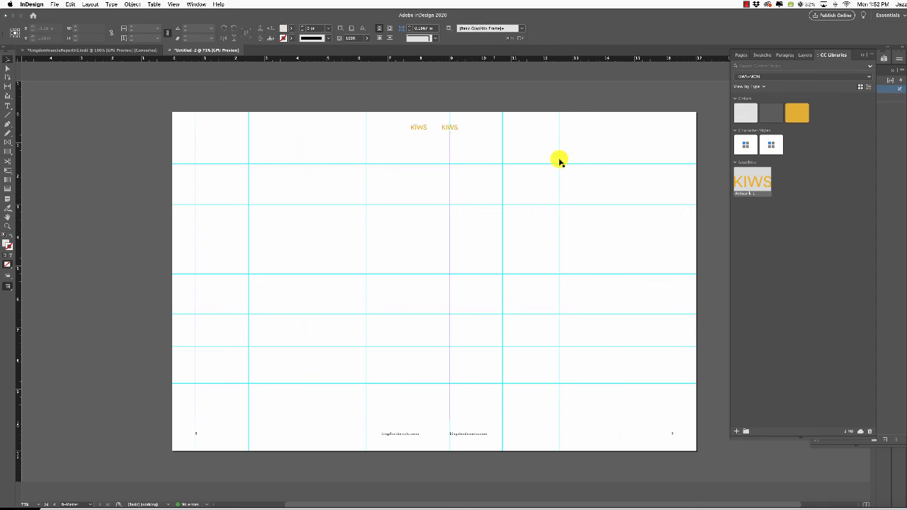